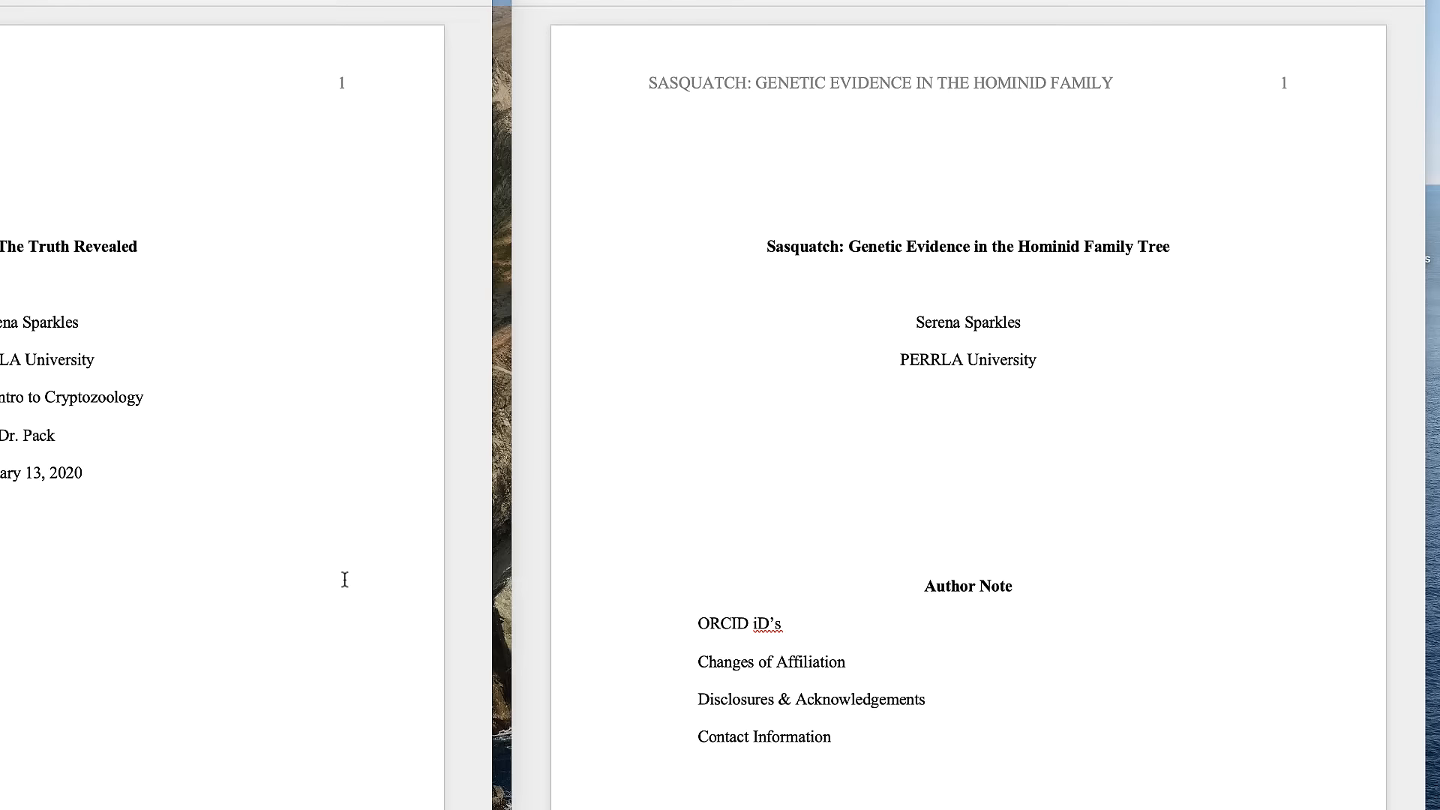
- Review the professional paper's title page, author note and abstract page
left_click(717, 131)
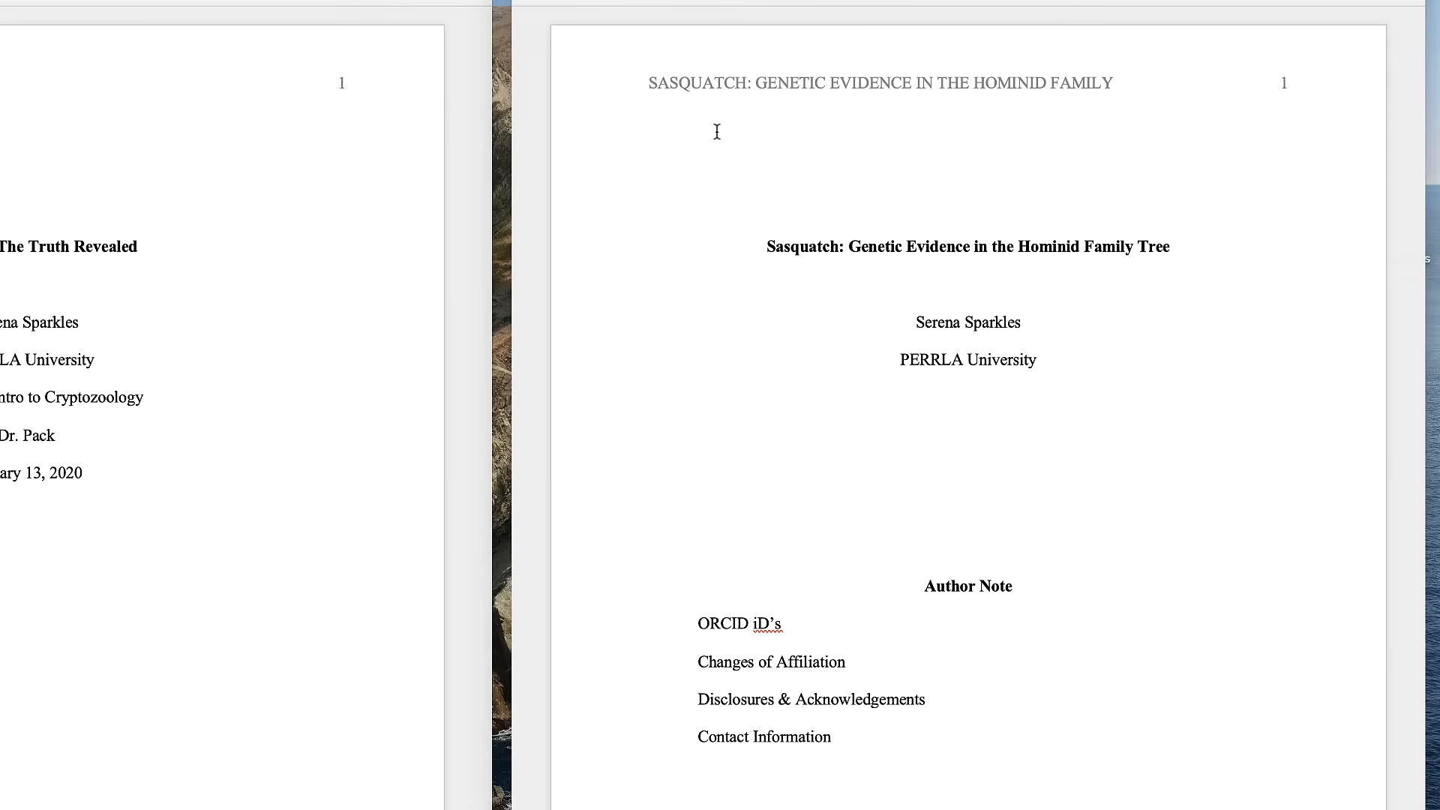
scroll(717, 132, "down", 13)
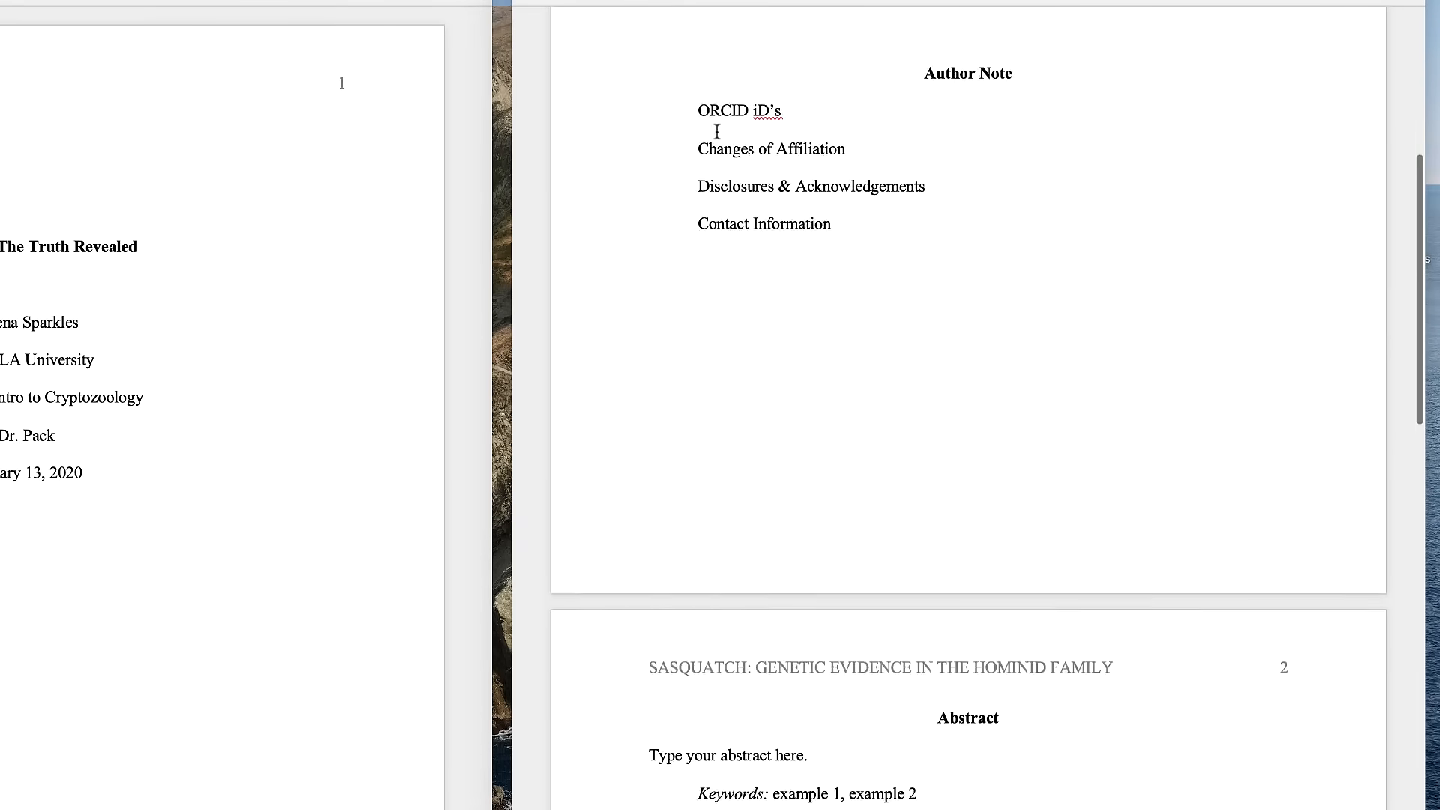
scroll(716, 135, "down", 1)
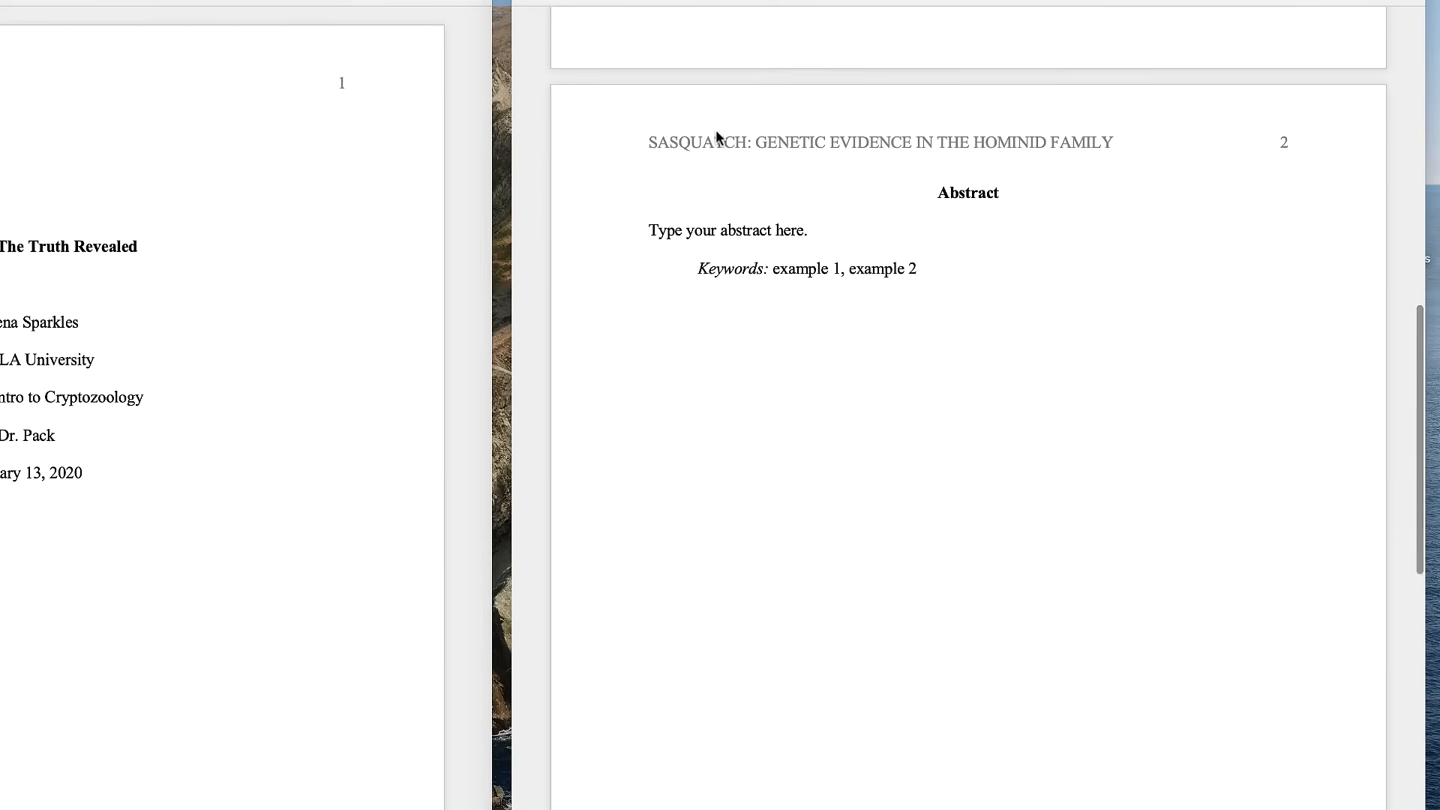
scroll(716, 129, "up", 15)
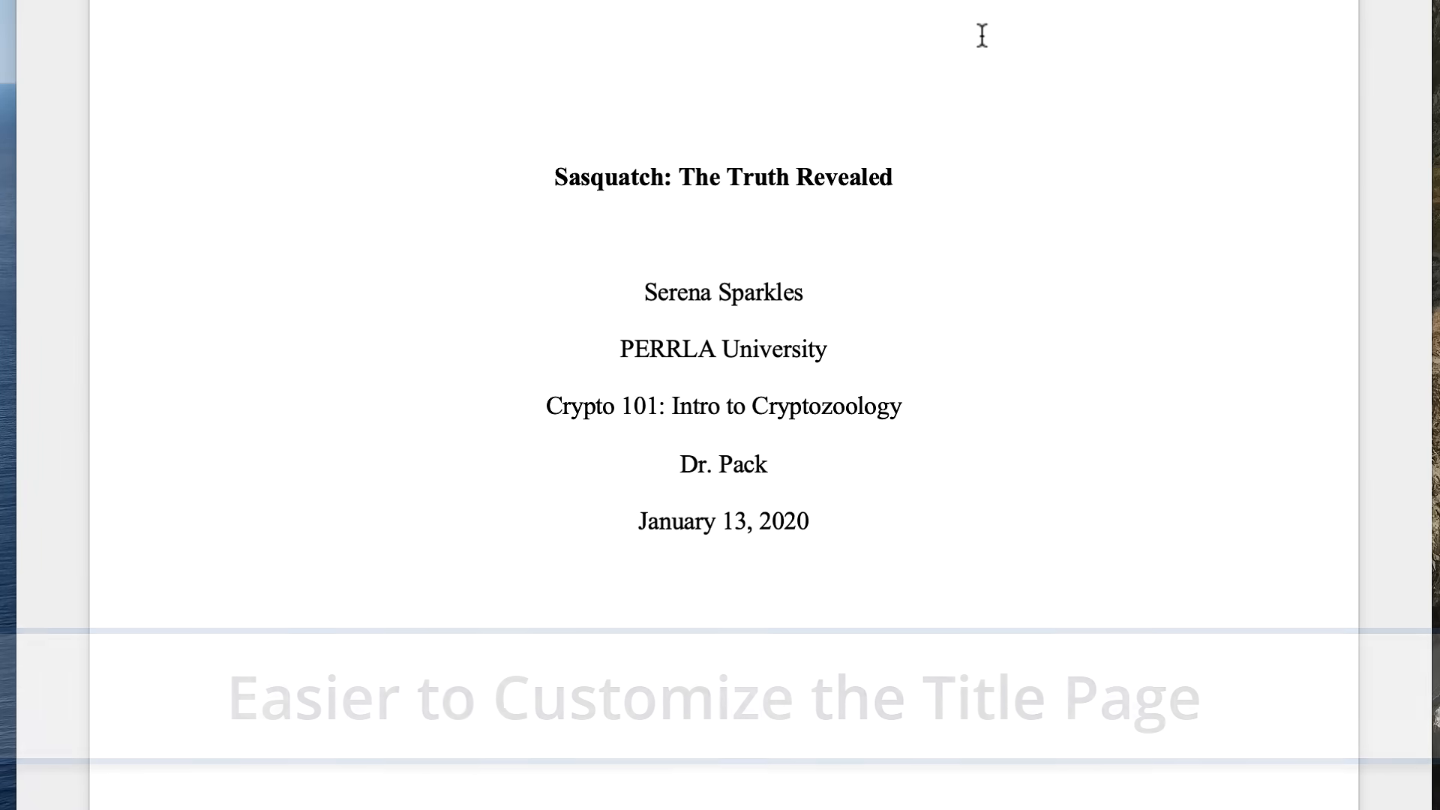
- Add a line beginning "TA:" with the teaching assistant's name directly below the author's name on the title page
left_click(813, 180)
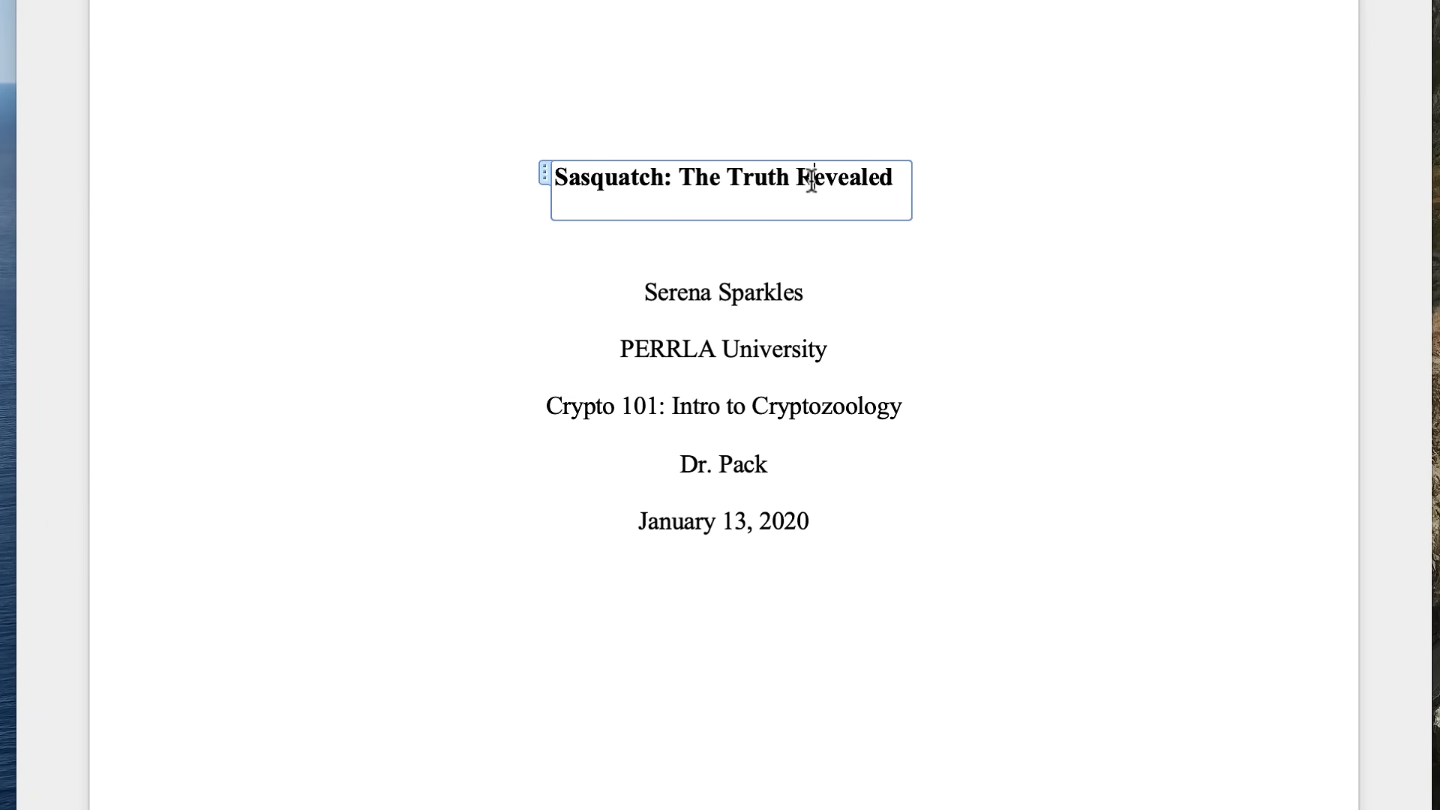
left_click(743, 296)
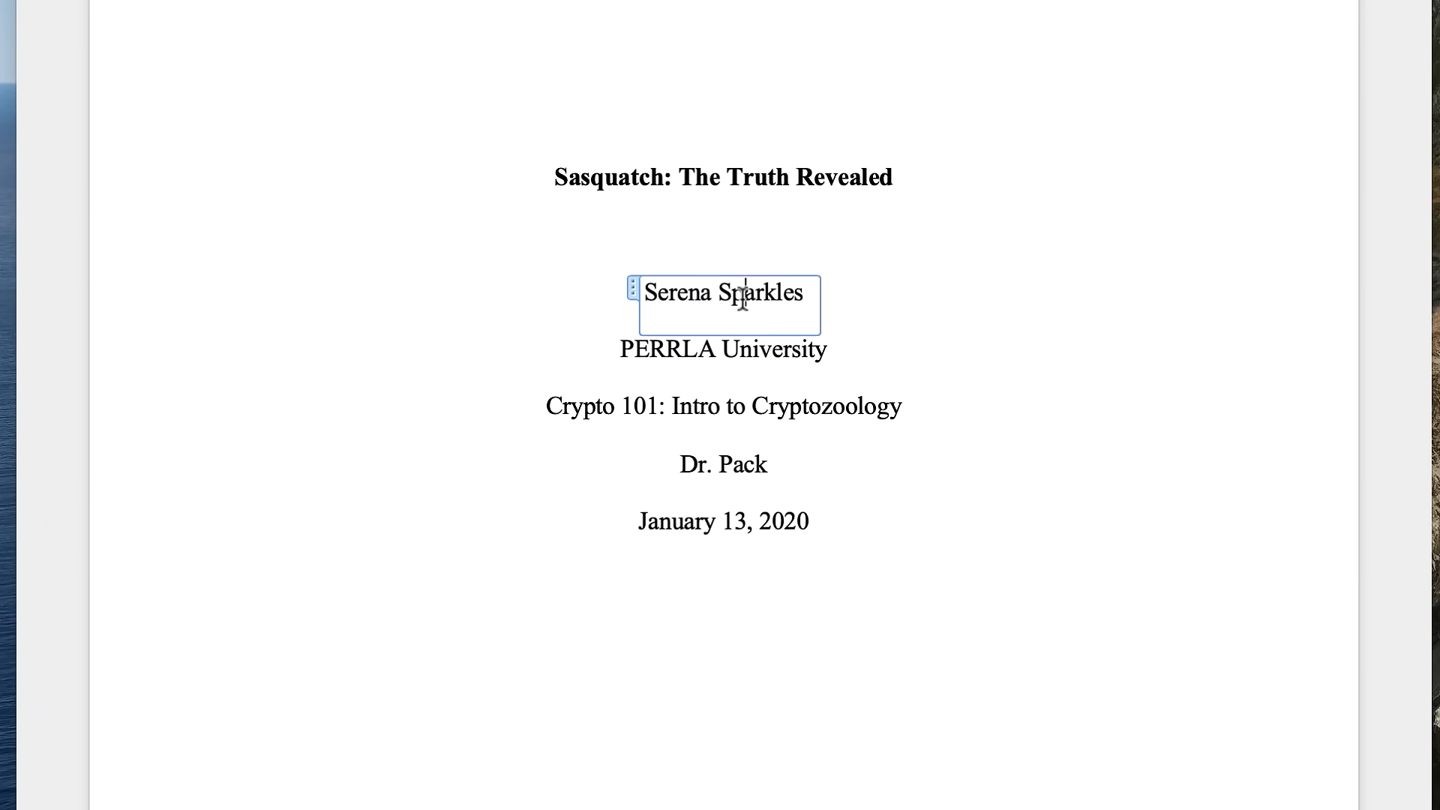
left_click(769, 360)
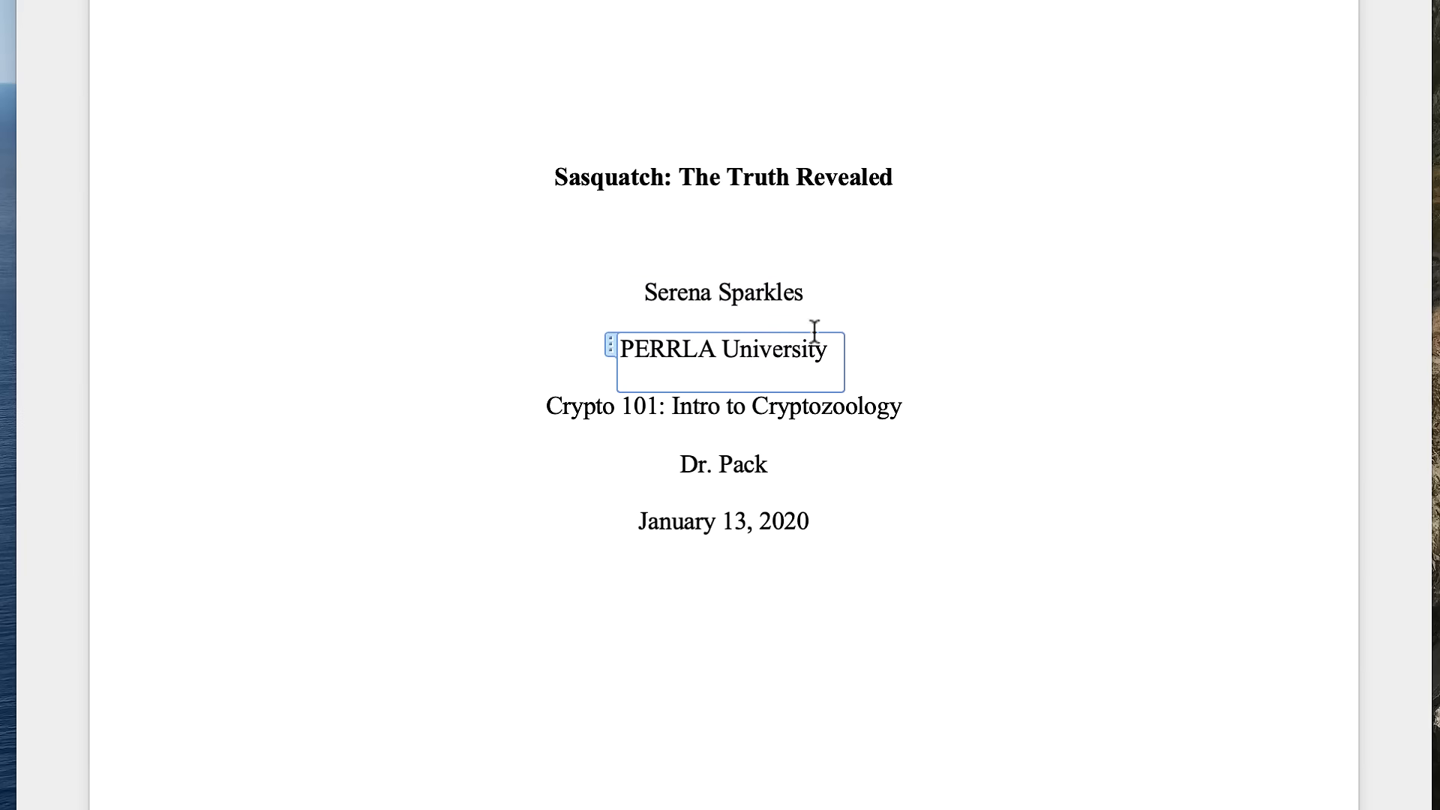
left_click(826, 296)
key("Return")
type("TA: G. Pack")
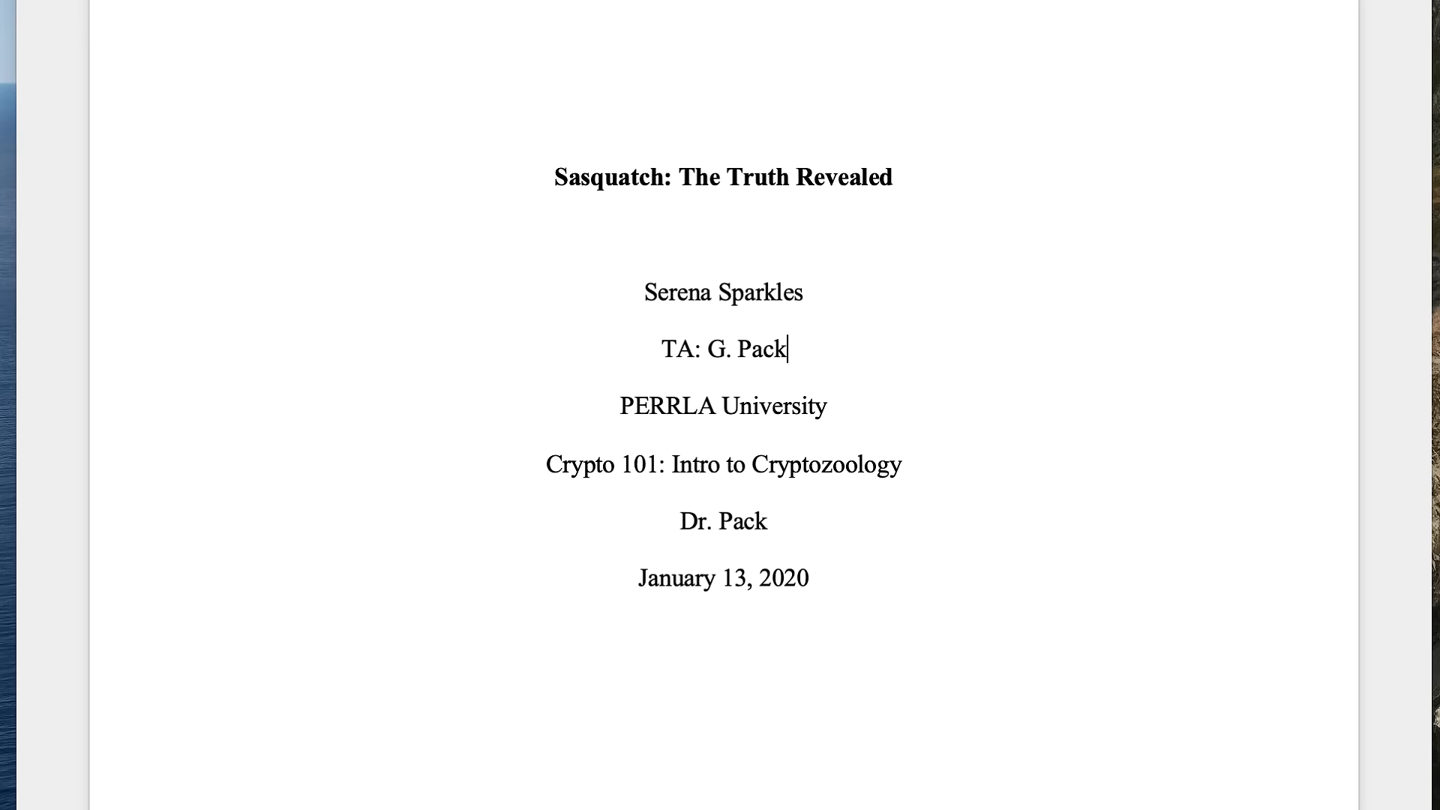
type("ington")
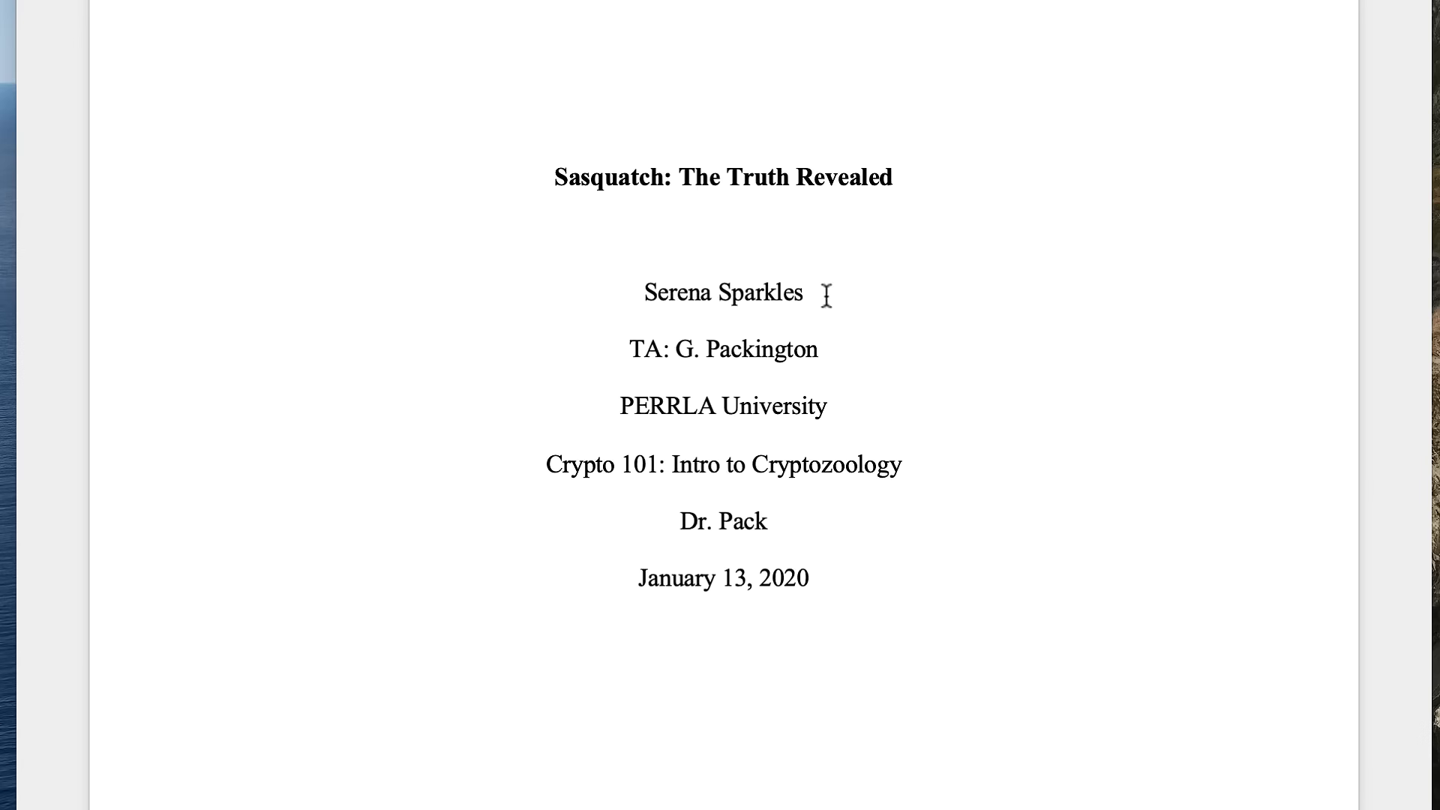
- Move the university and course lines above the teaching assistant line on the title page
left_click_drag(942, 480, 781, 440)
key("super+c")
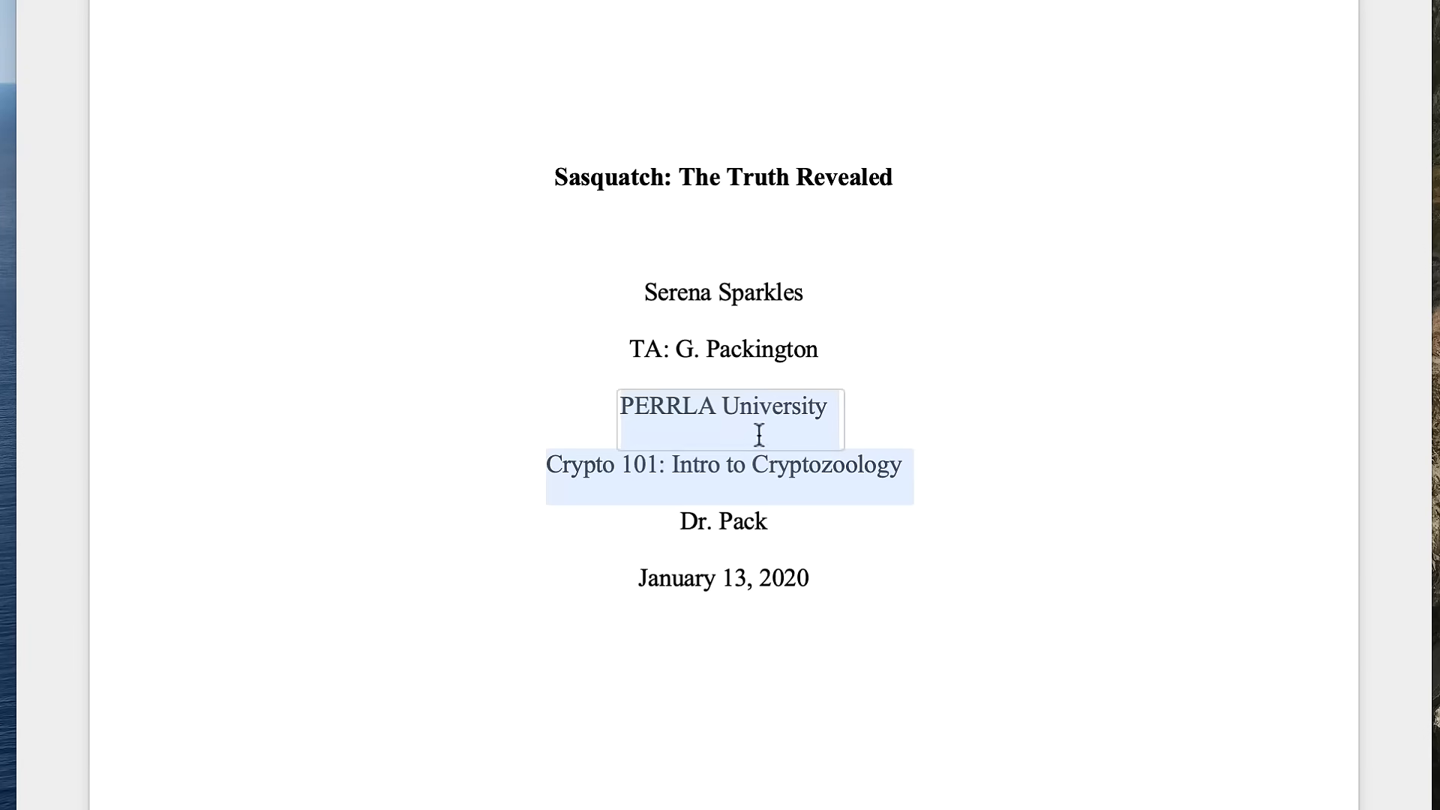
key("BackSpace")
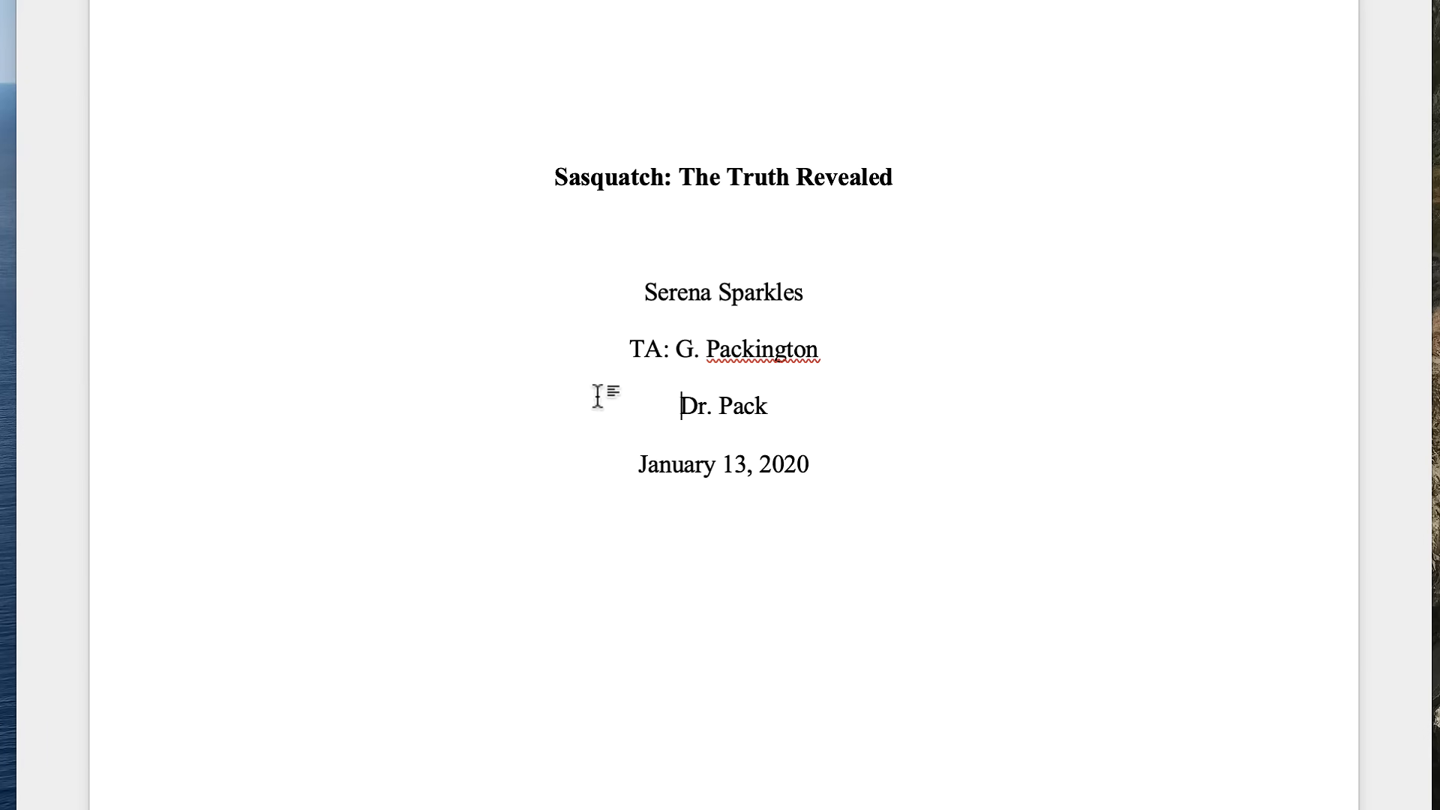
left_click(609, 356)
key("Return")
key("Up")
key("super+v")
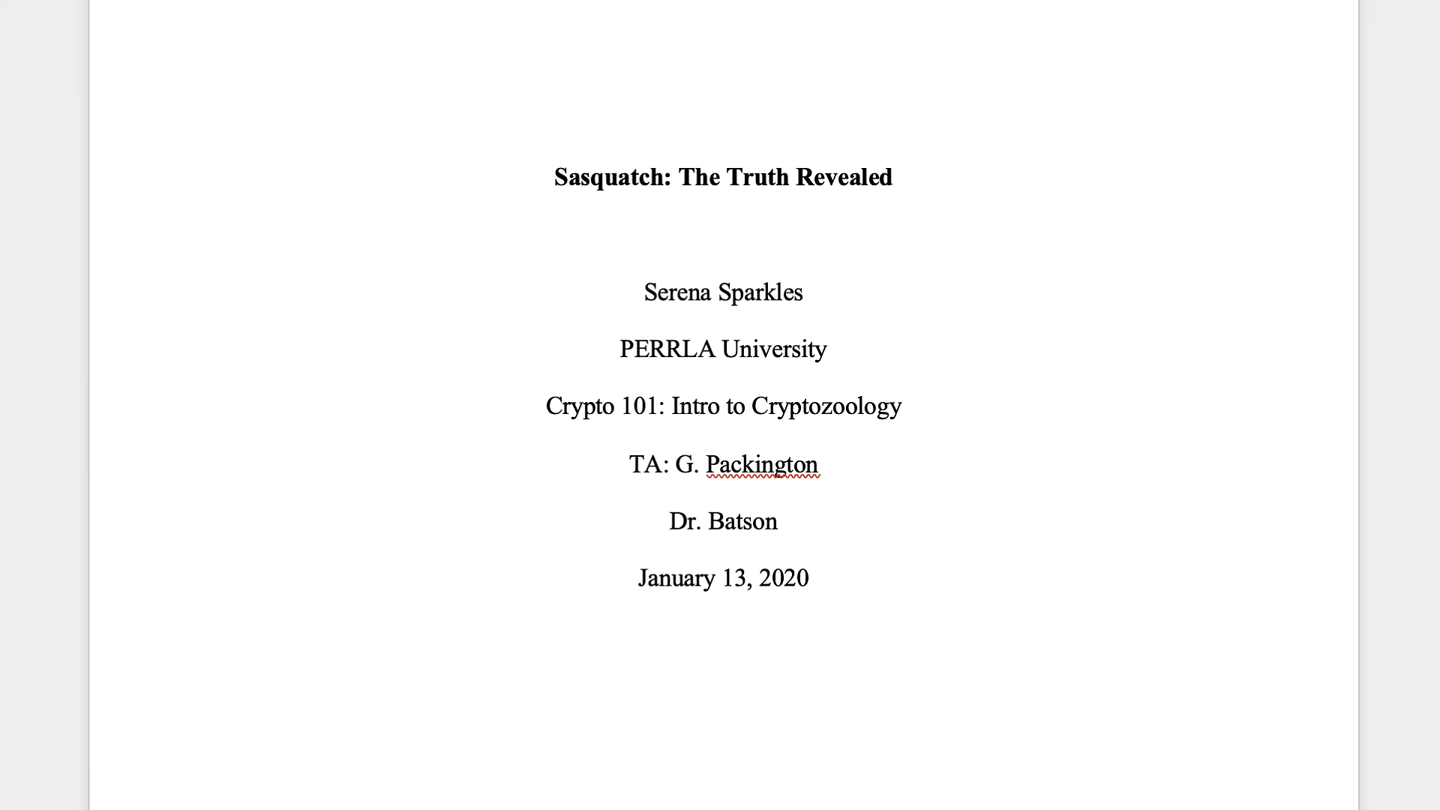
- Move the cursor out of the date field and start a new line below the date
left_click(835, 578)
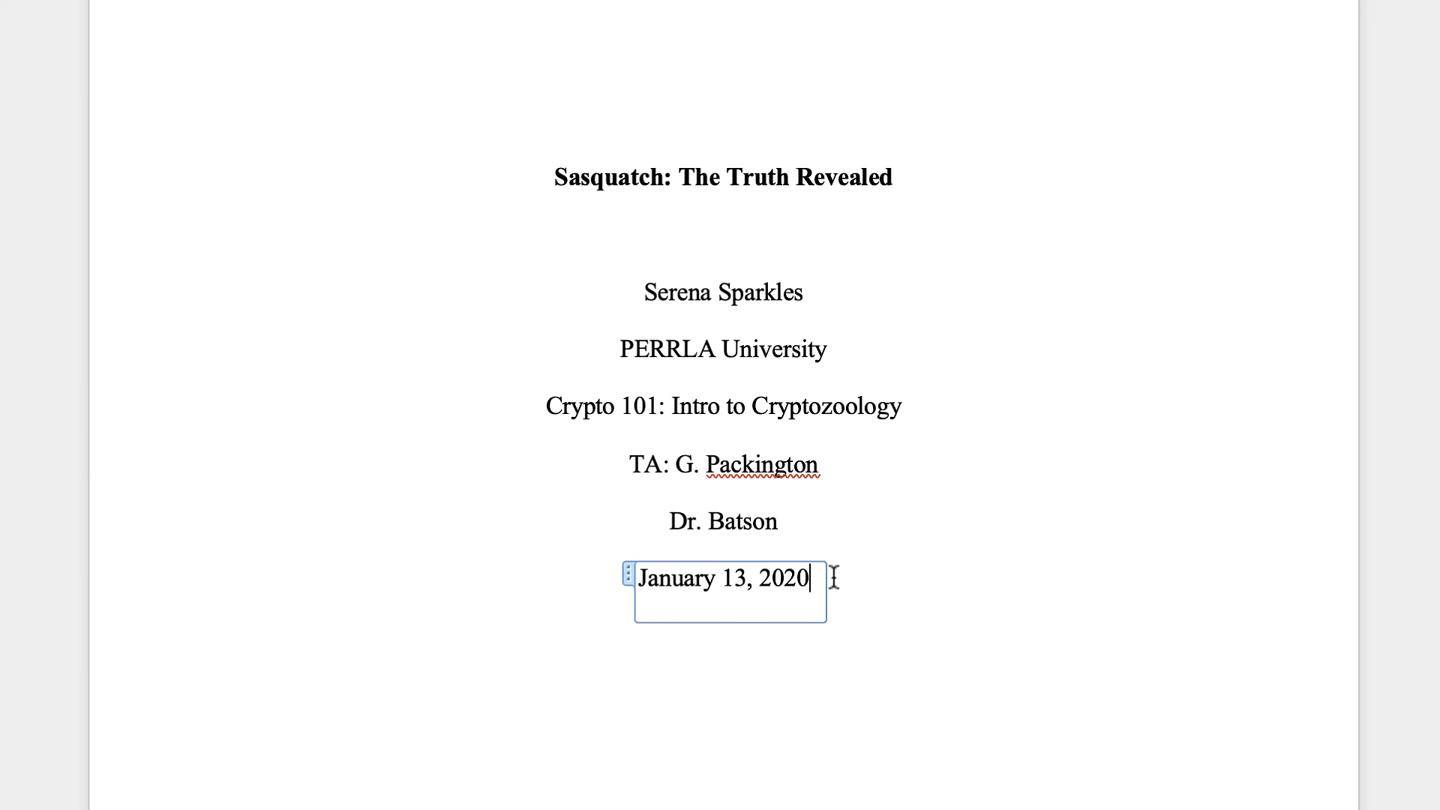
key("Right")
key("Right")
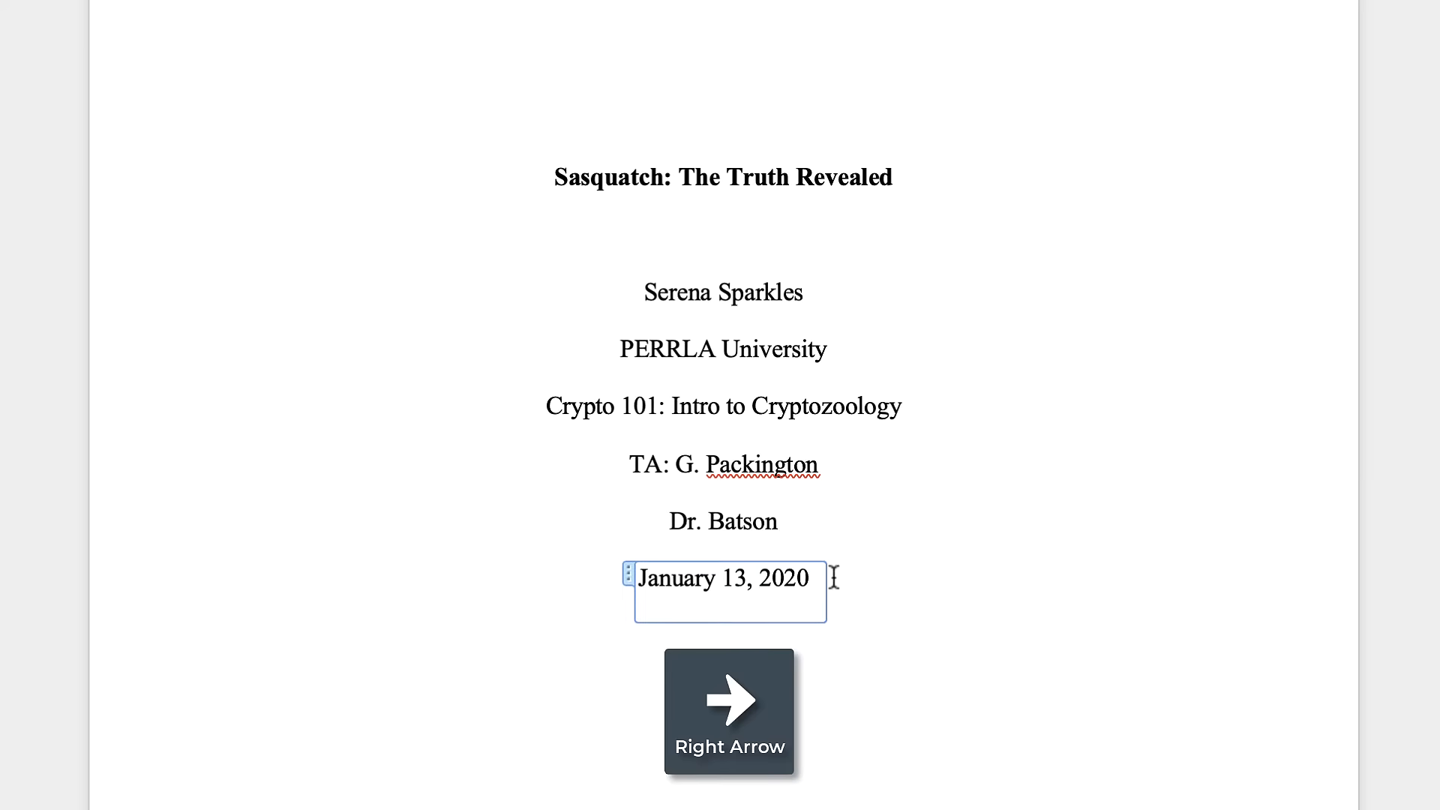
key("Return")
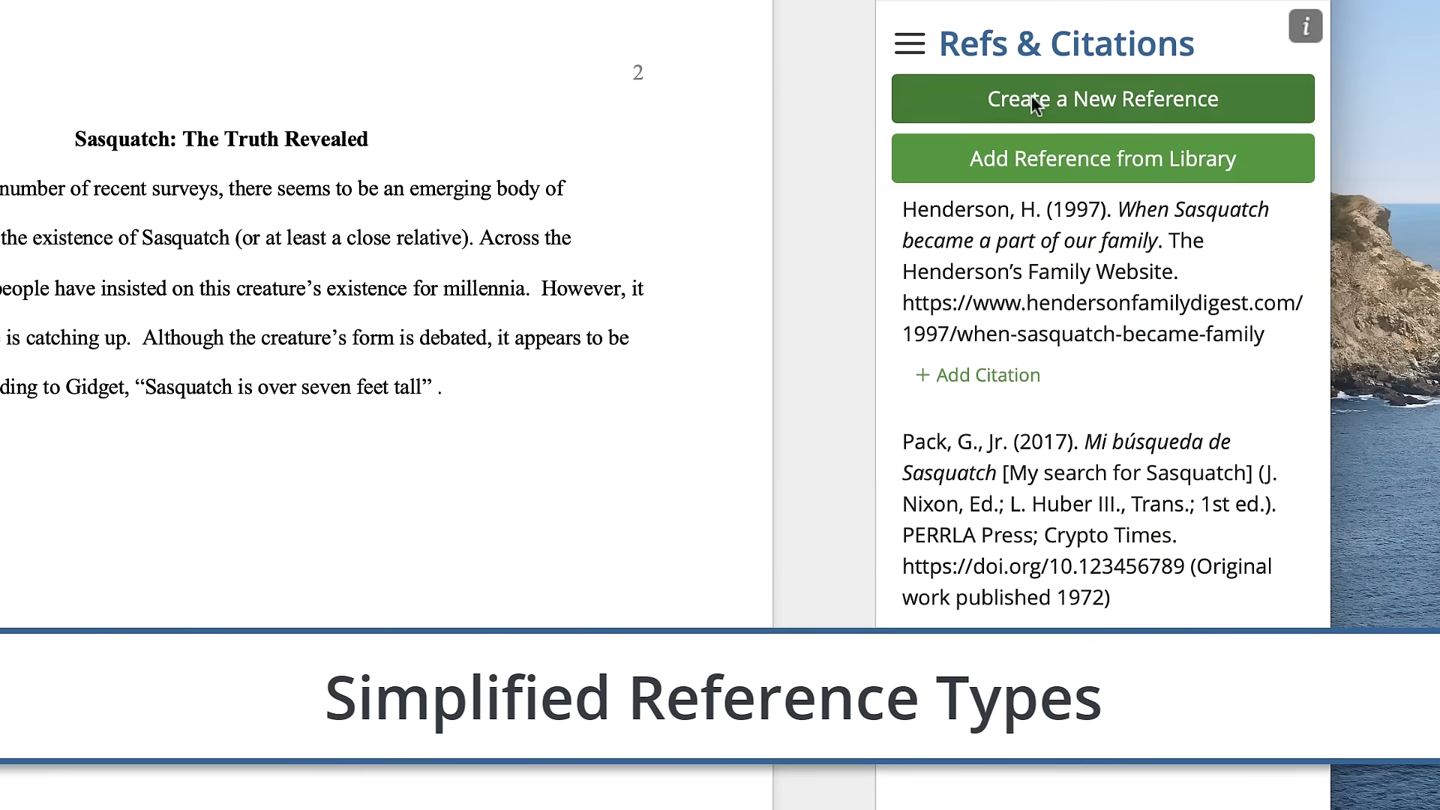
- Start a new reference and show the full list of reference types
left_click(1105, 214)
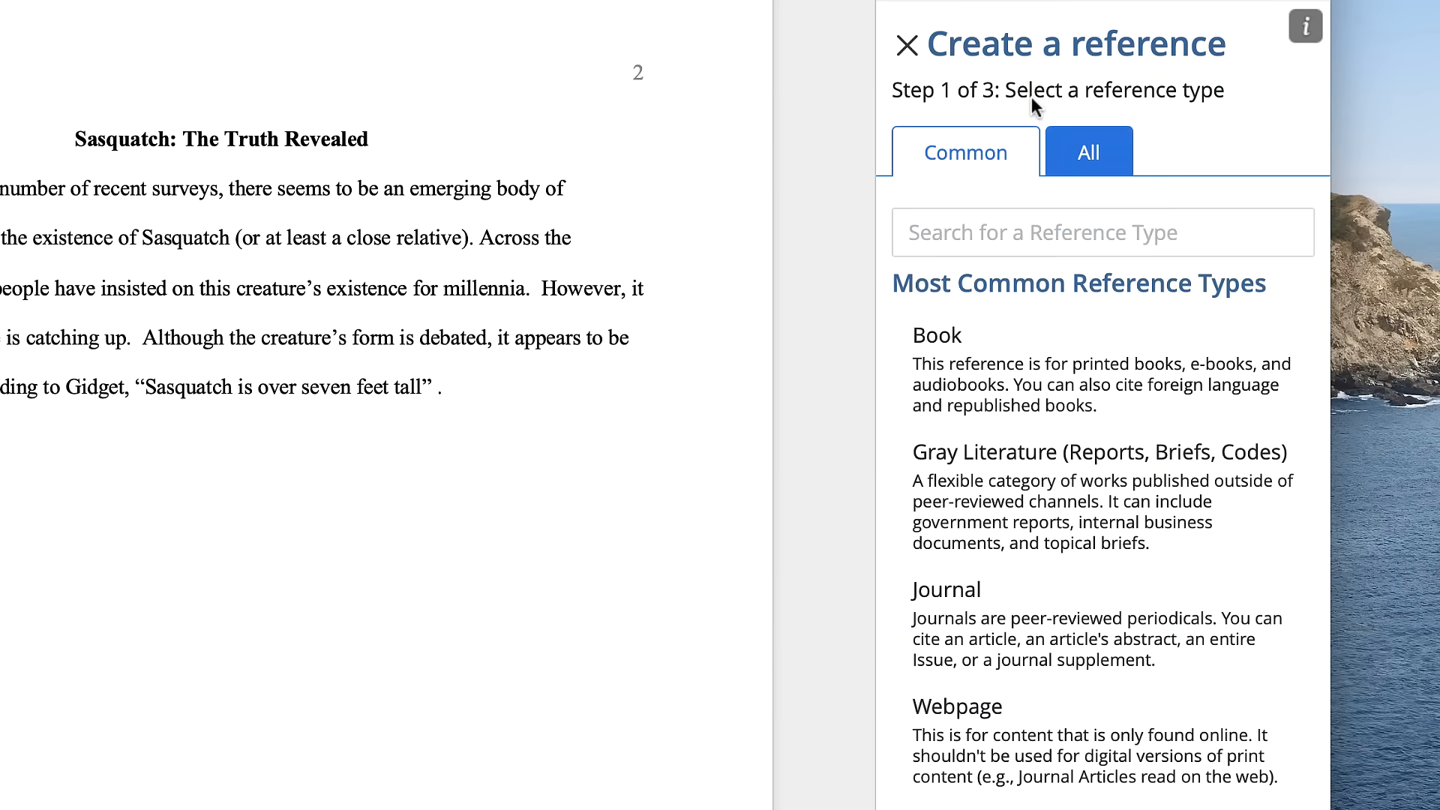
left_click(939, 602)
left_click(1091, 155)
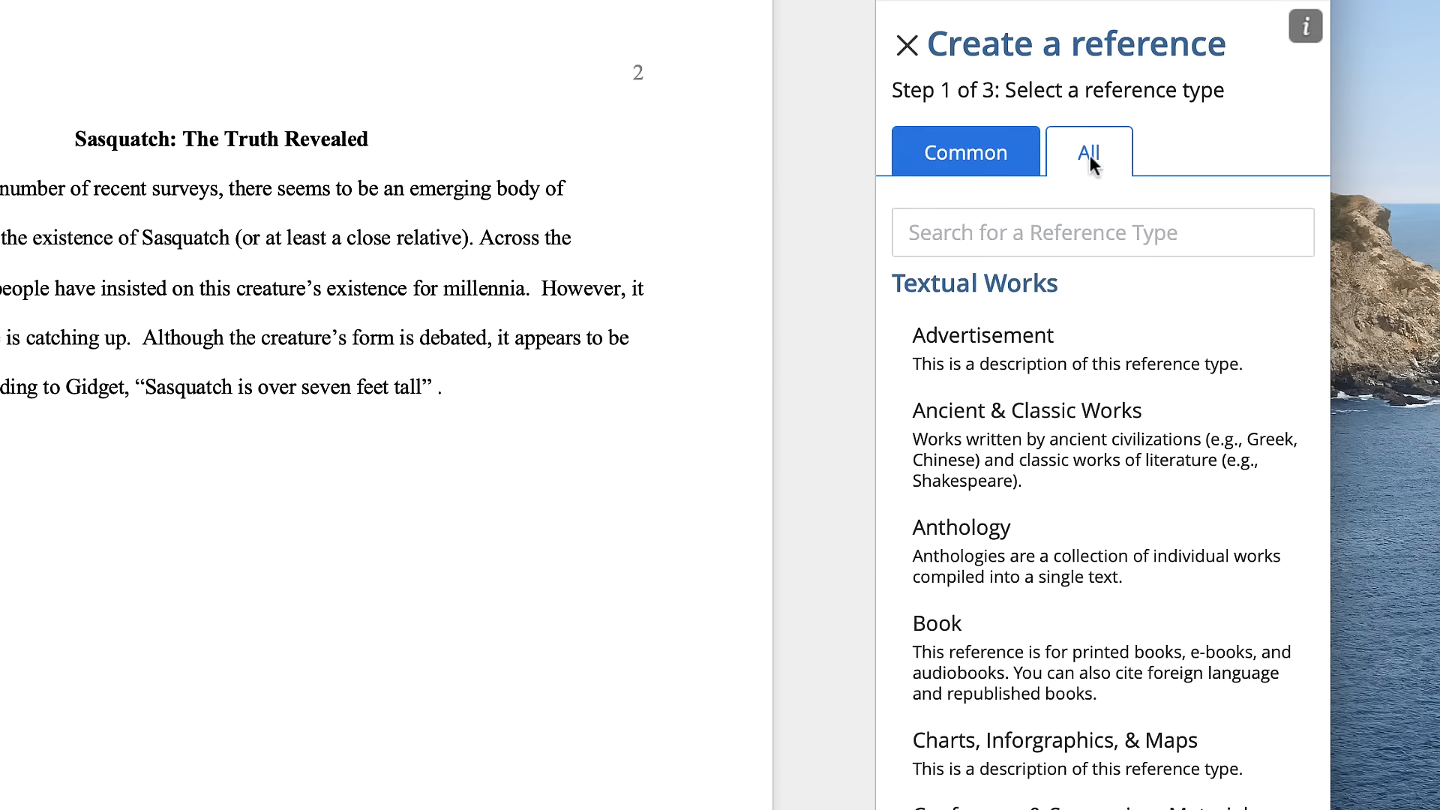
- Search the reference types for "book" and for "journal"
left_click(984, 238)
type("book")
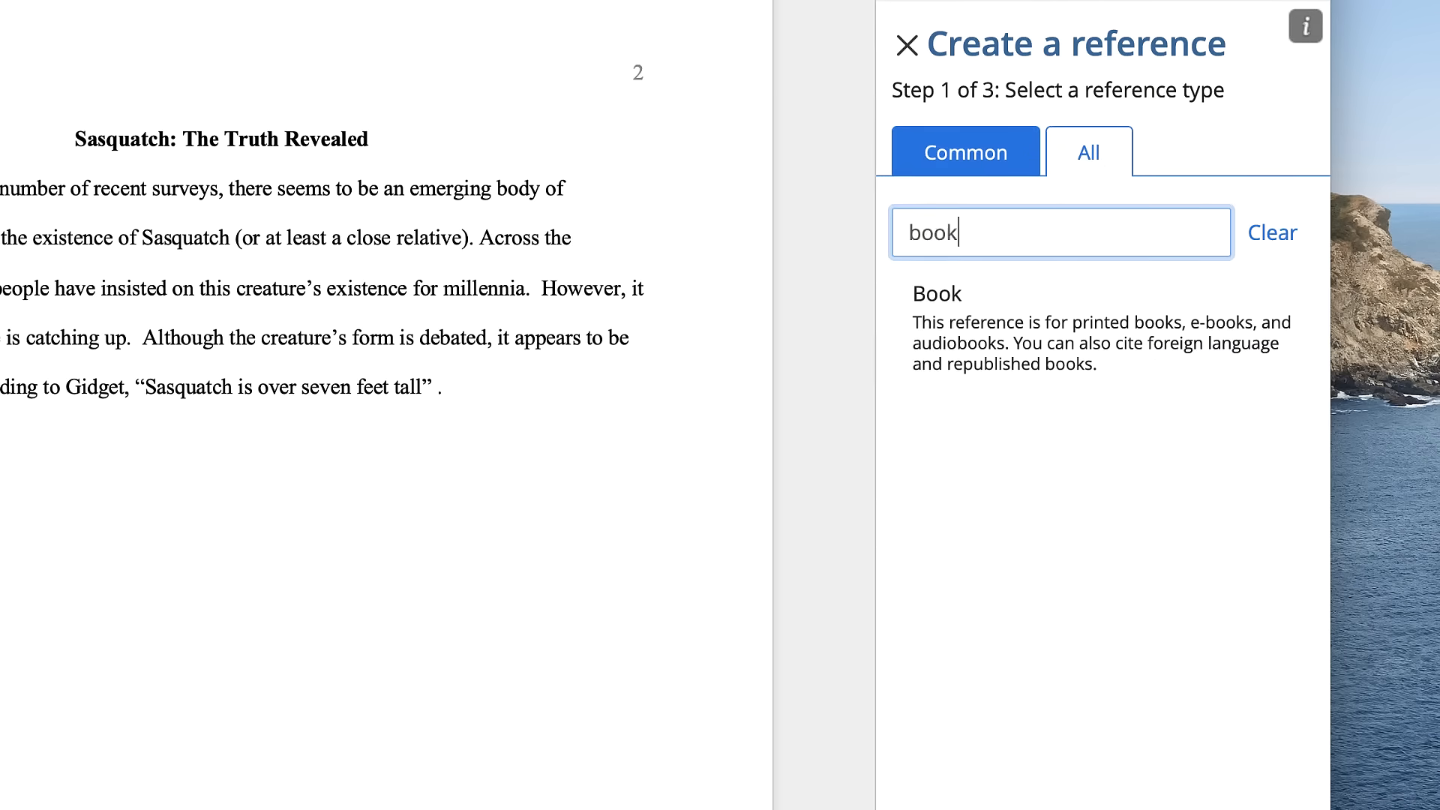
key("BackSpace")
key("BackSpace")
key("BackSpace")
key("BackSpace")
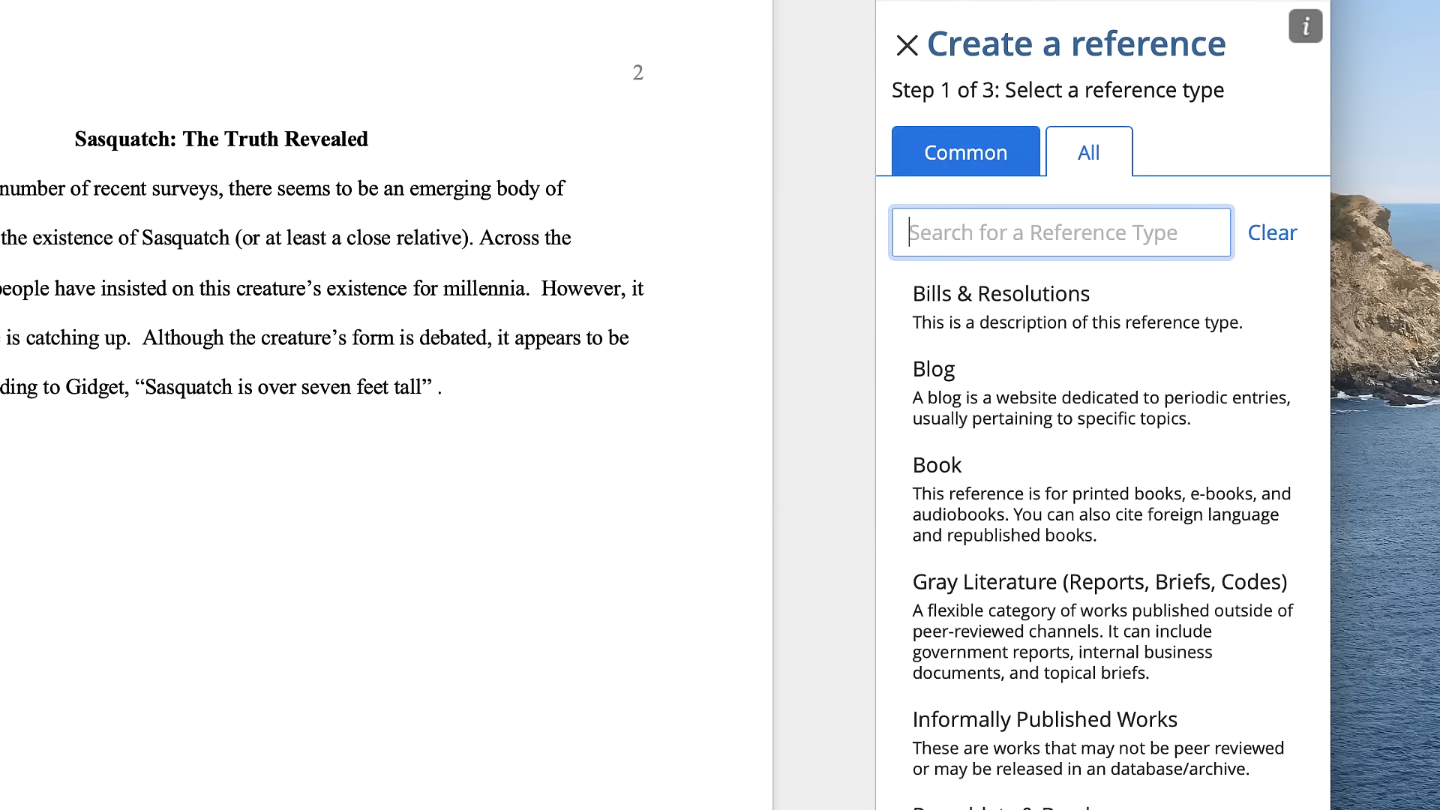
type("journal")
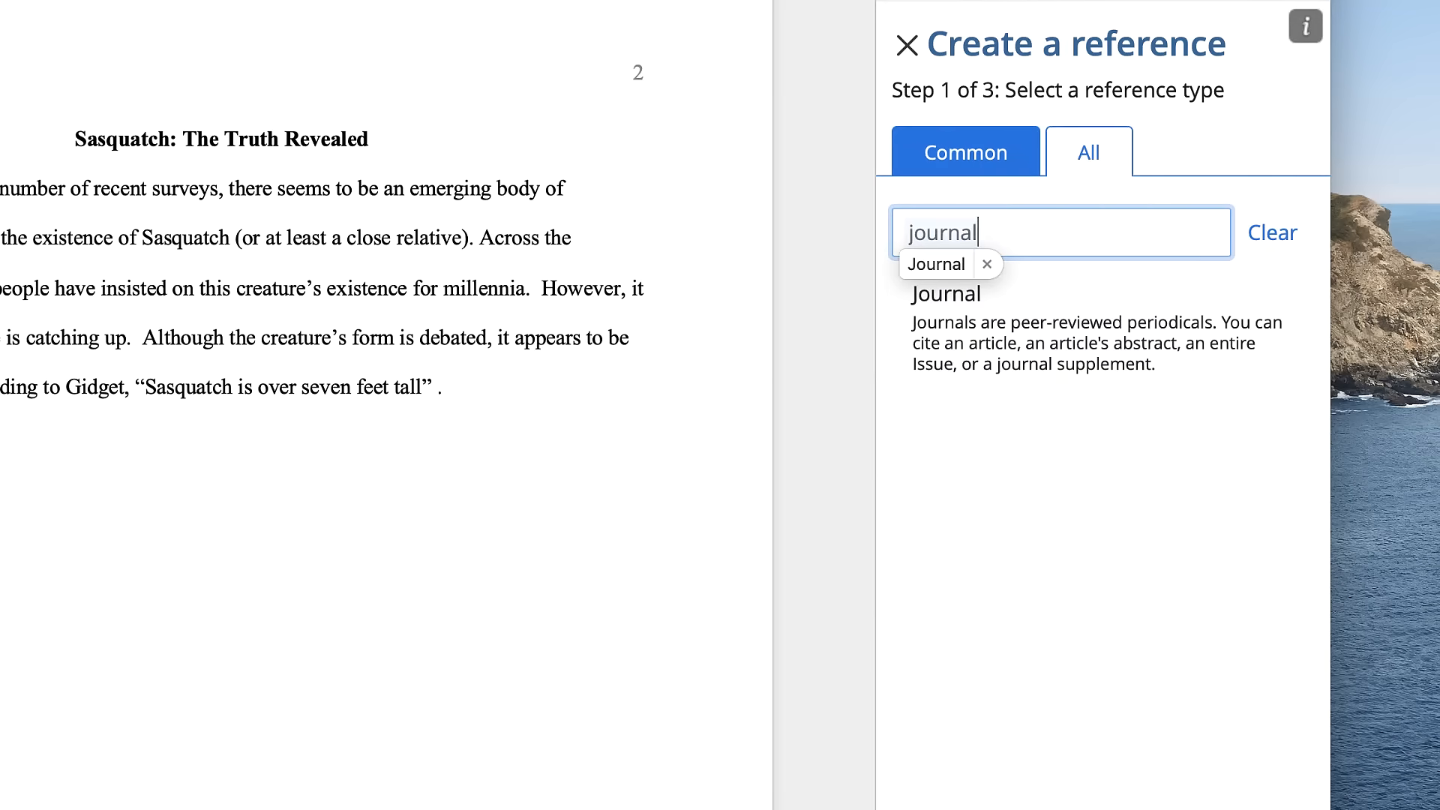
- Choose Book from the common reference types and select "All or part of a book" as its kind
left_click(942, 154)
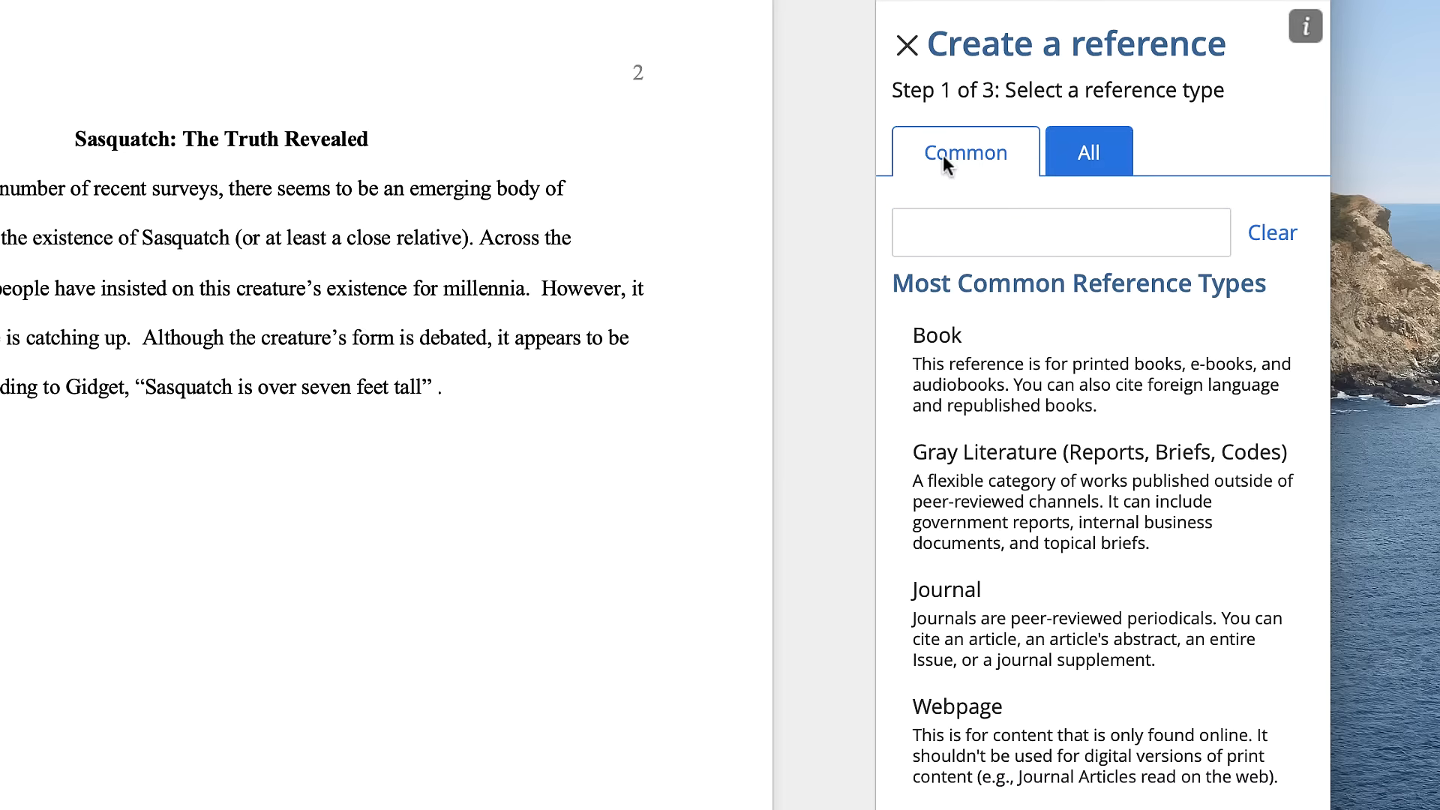
left_click(1125, 405)
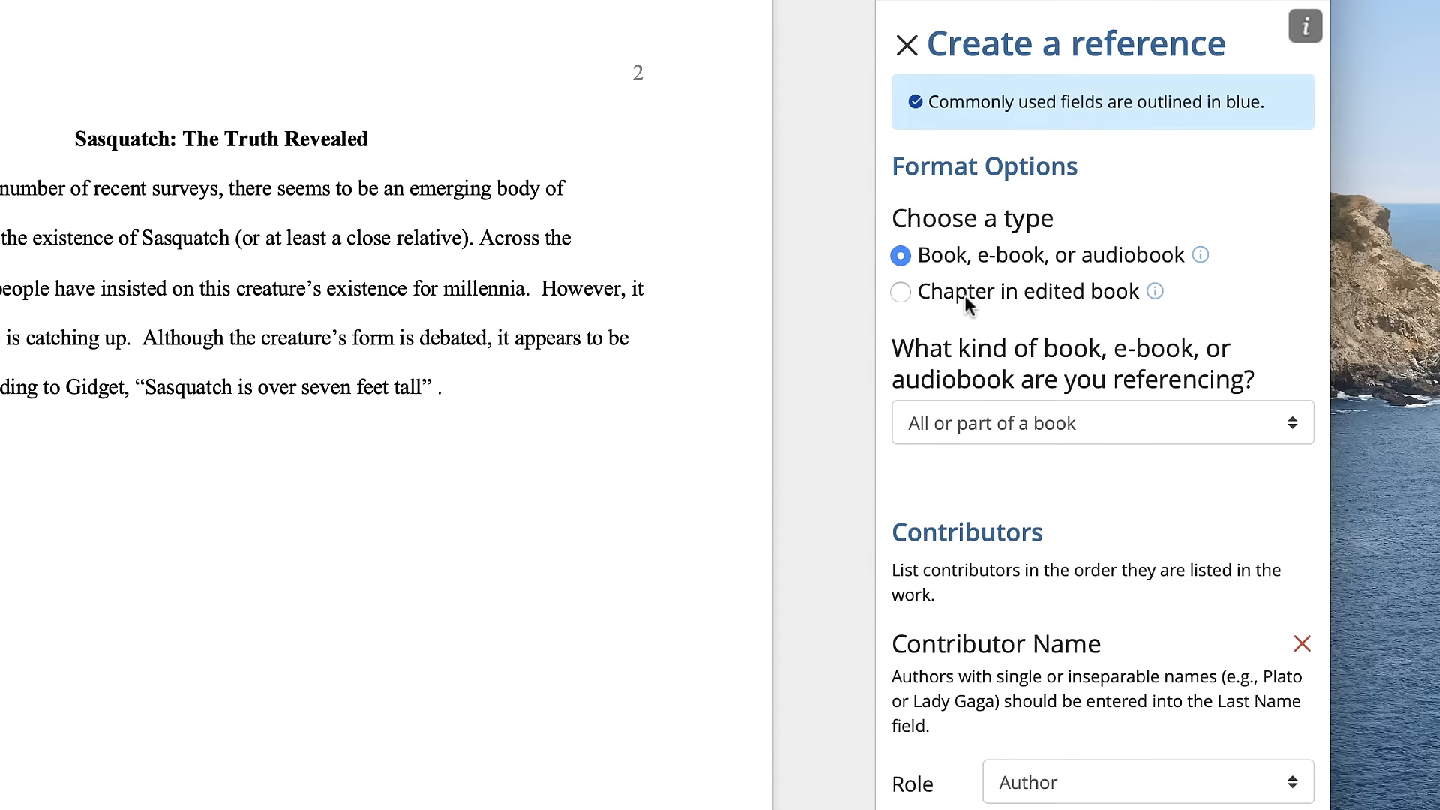
left_click(975, 423)
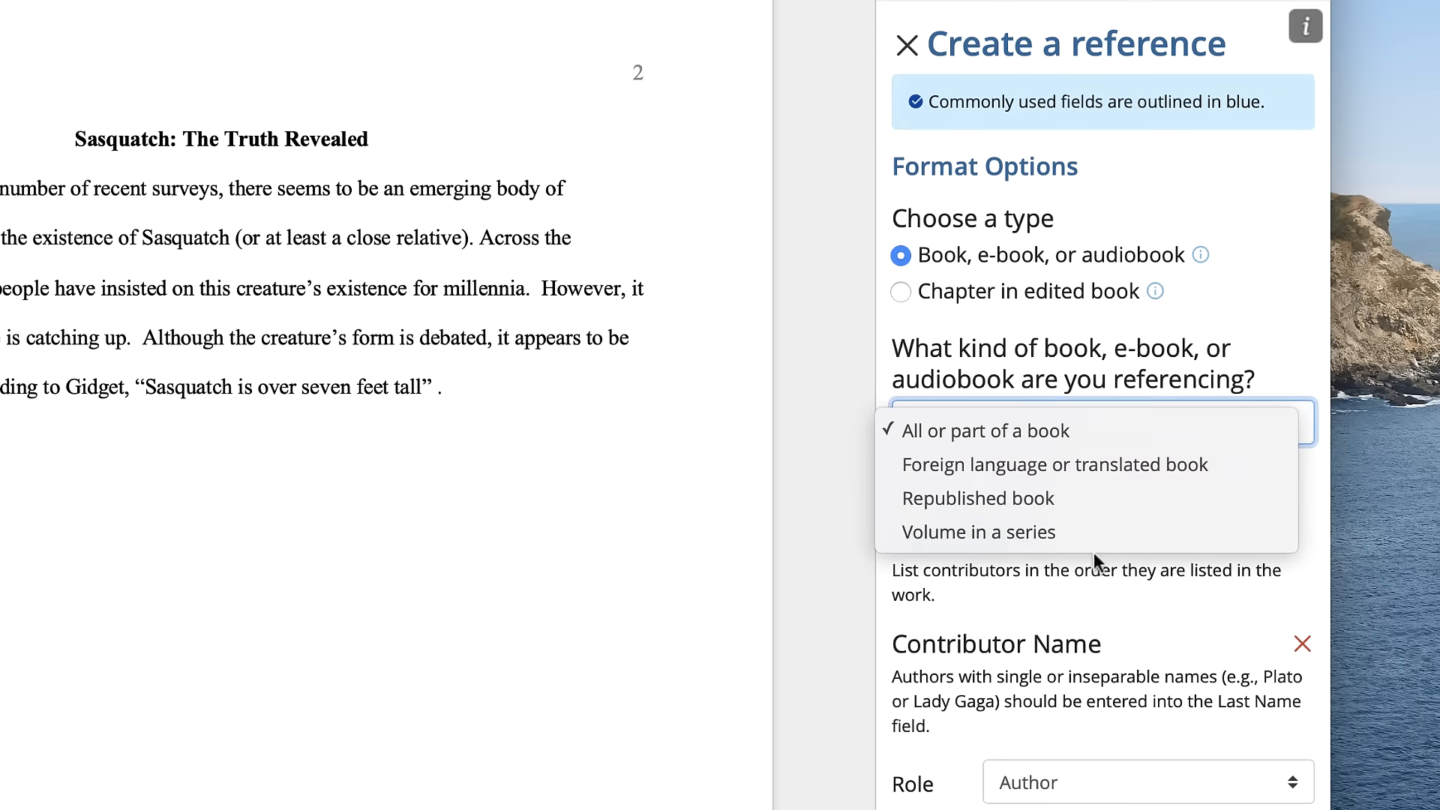
left_click(1005, 434)
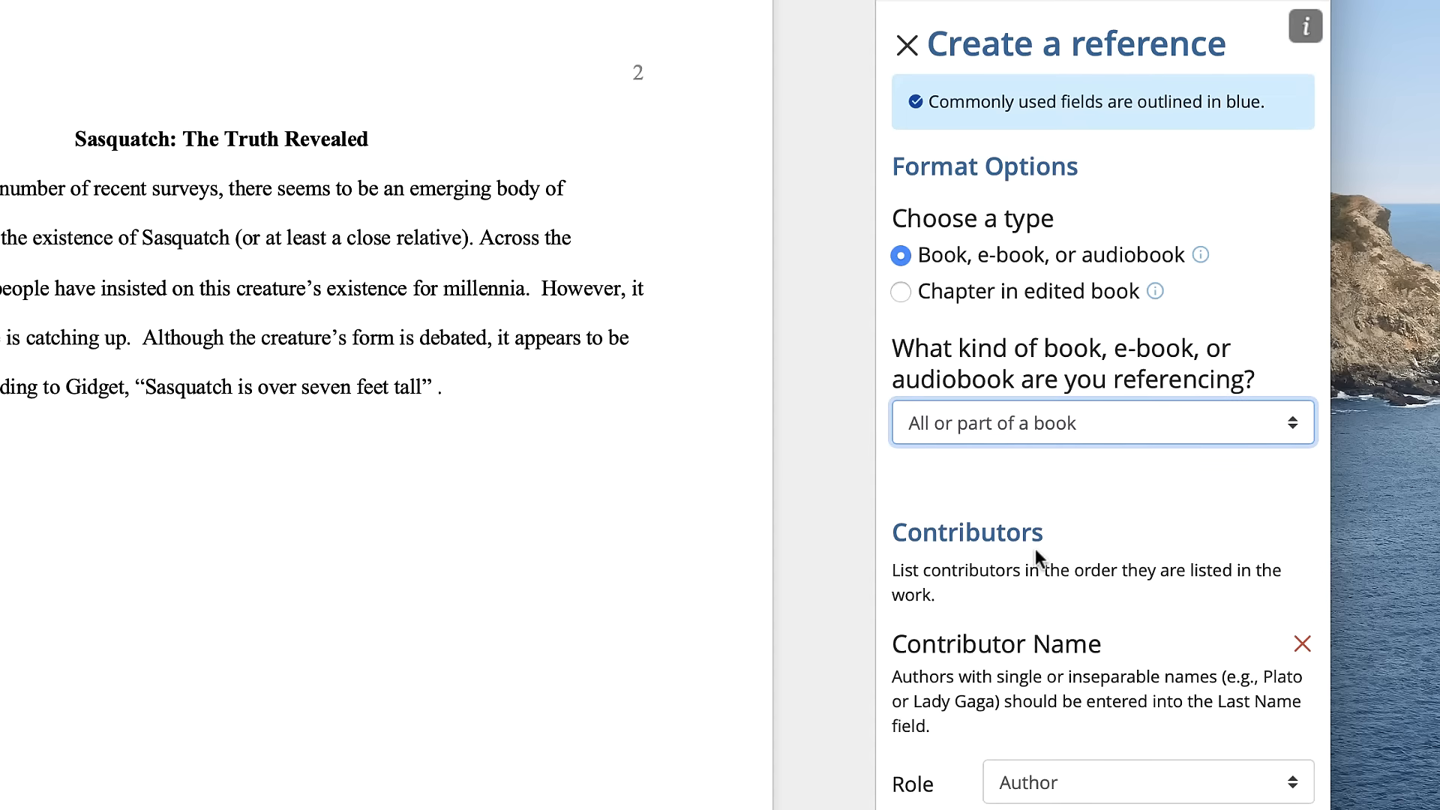
- Enter the author's first and last names in the book reference's contributor section
scroll(1035, 550, "down", 5)
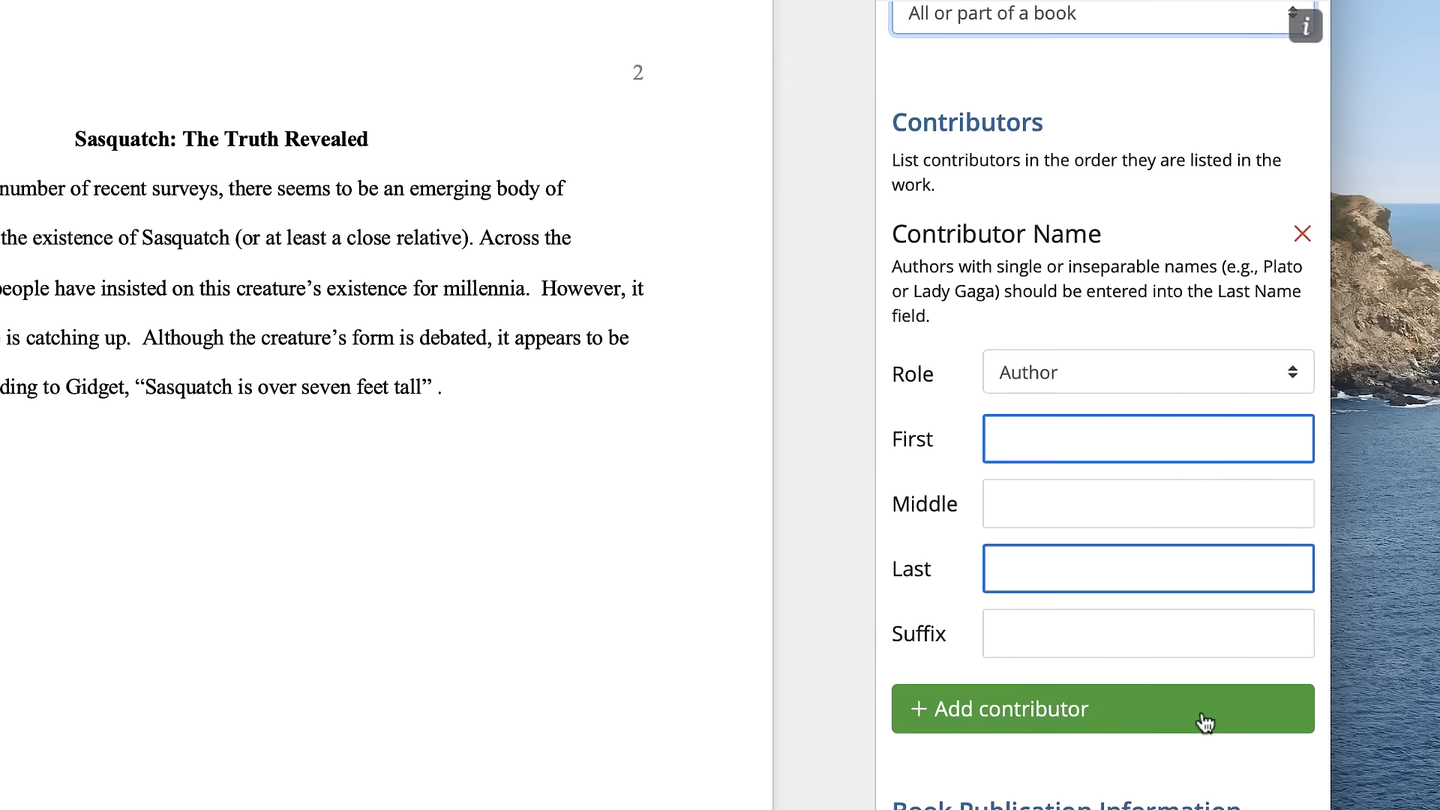
scroll(1204, 722, "down", 7)
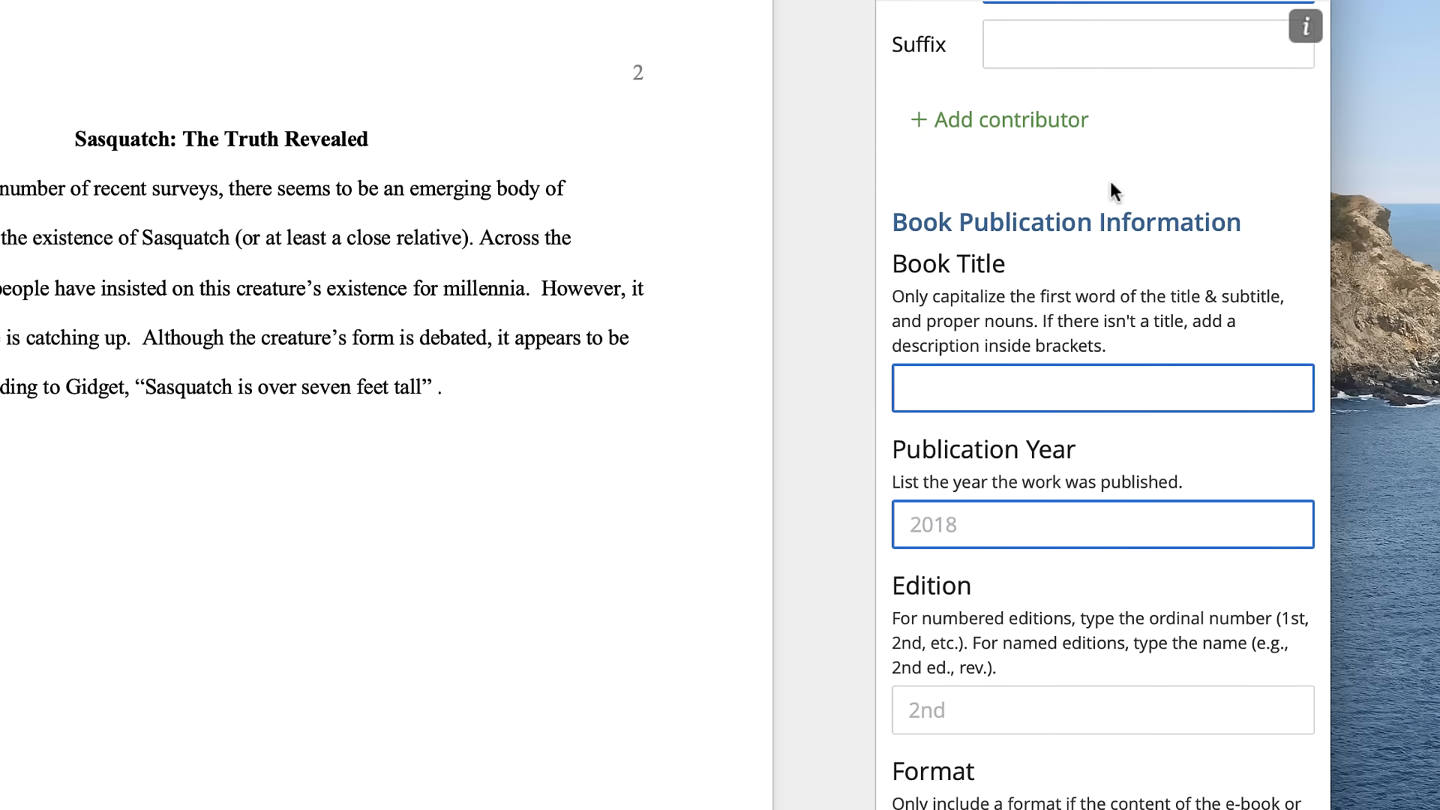
scroll(1110, 181, "up", 7)
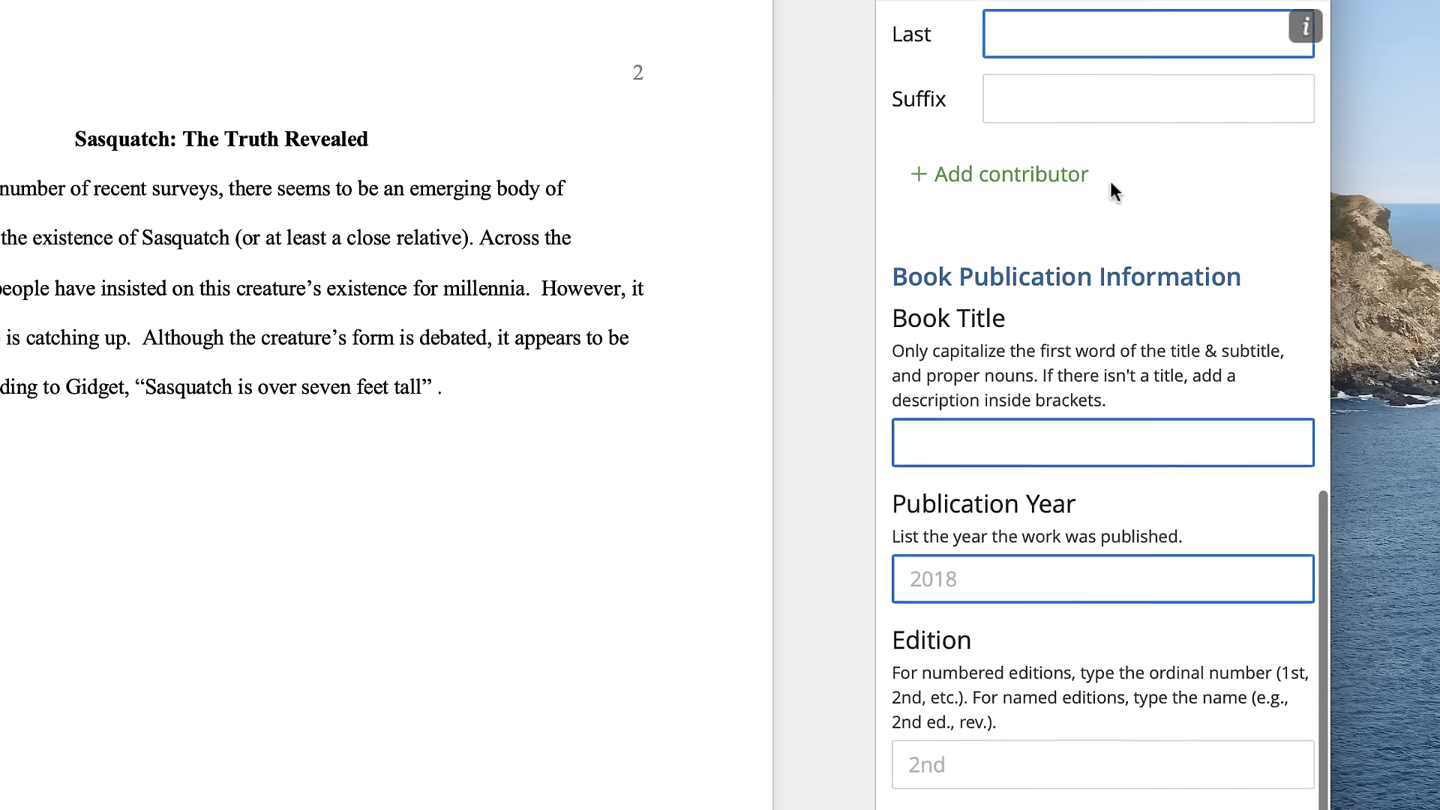
left_click(1057, 422)
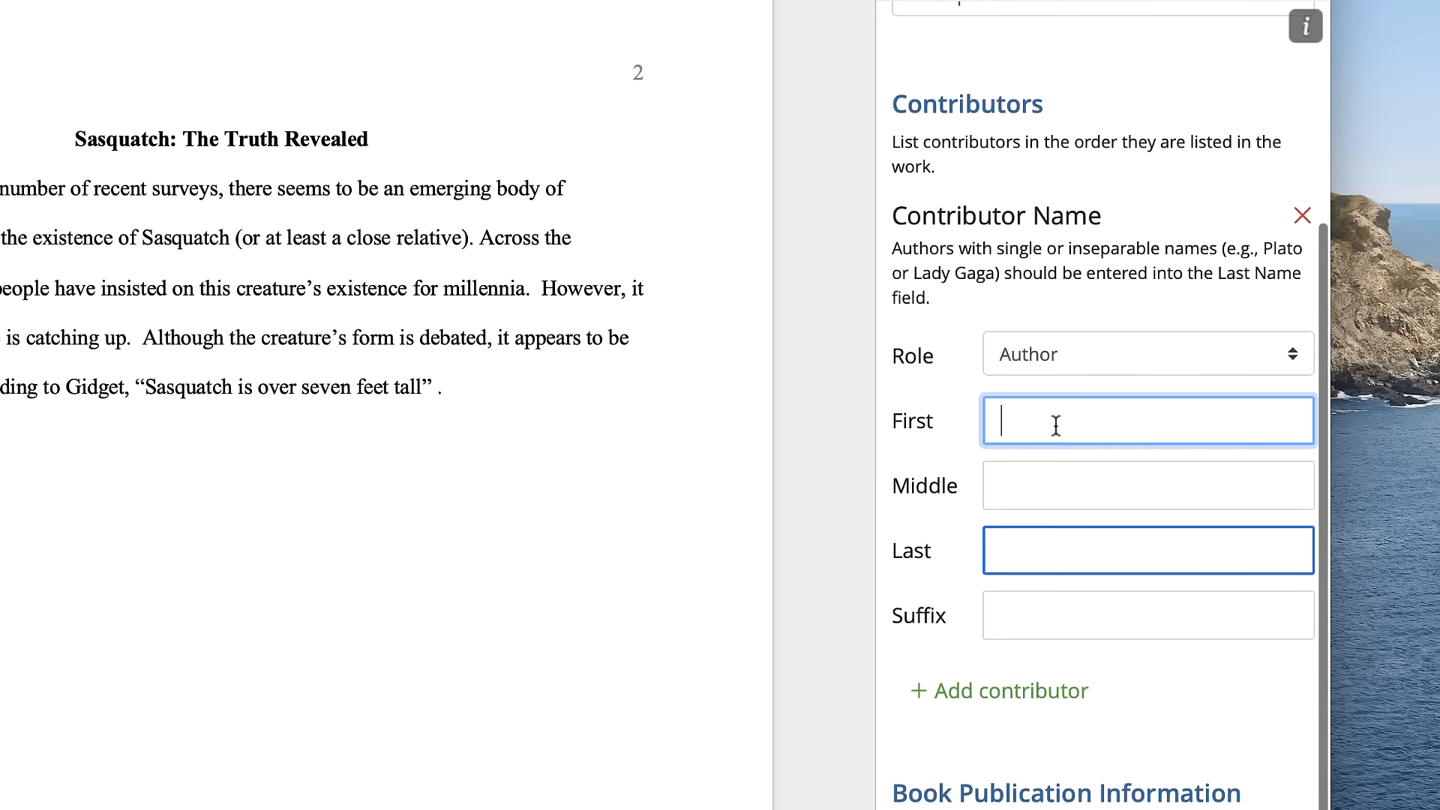
type("Herbert")
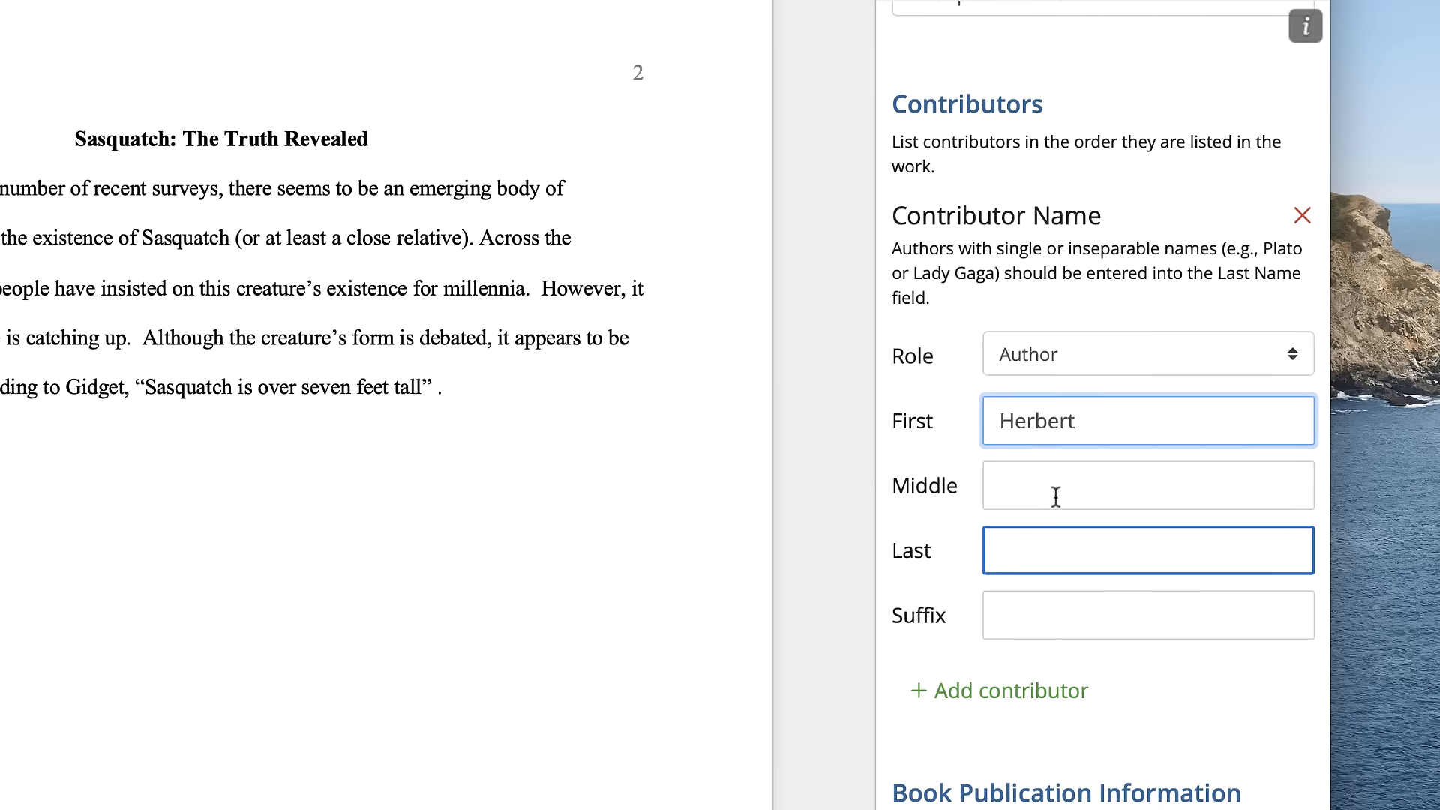
left_click(1055, 545)
type("Gidget")
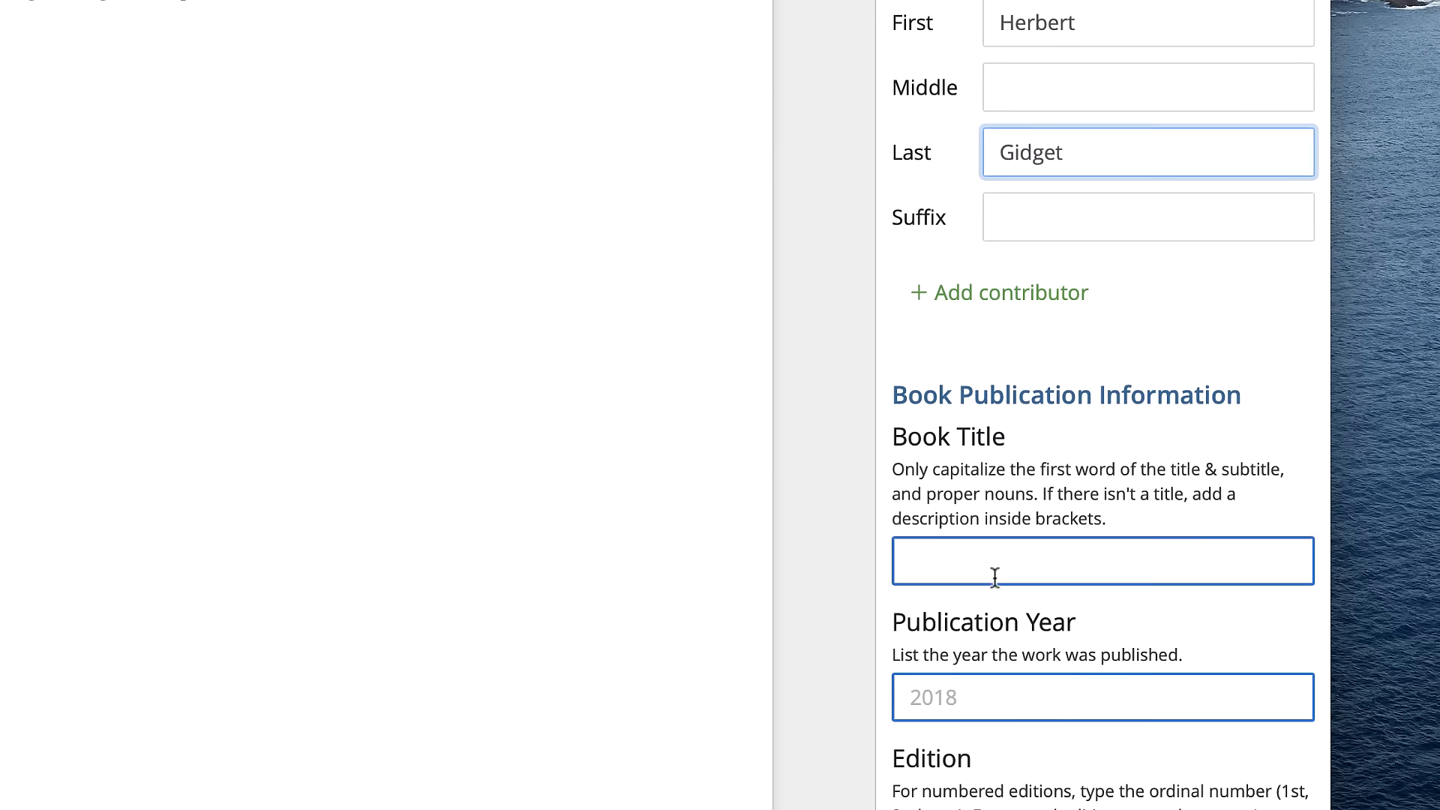
- Enter "Sasquatch’s Genetic Legacy" as the book title and place the cursor in the publication year field
left_click(993, 776)
type("Sasquatc")
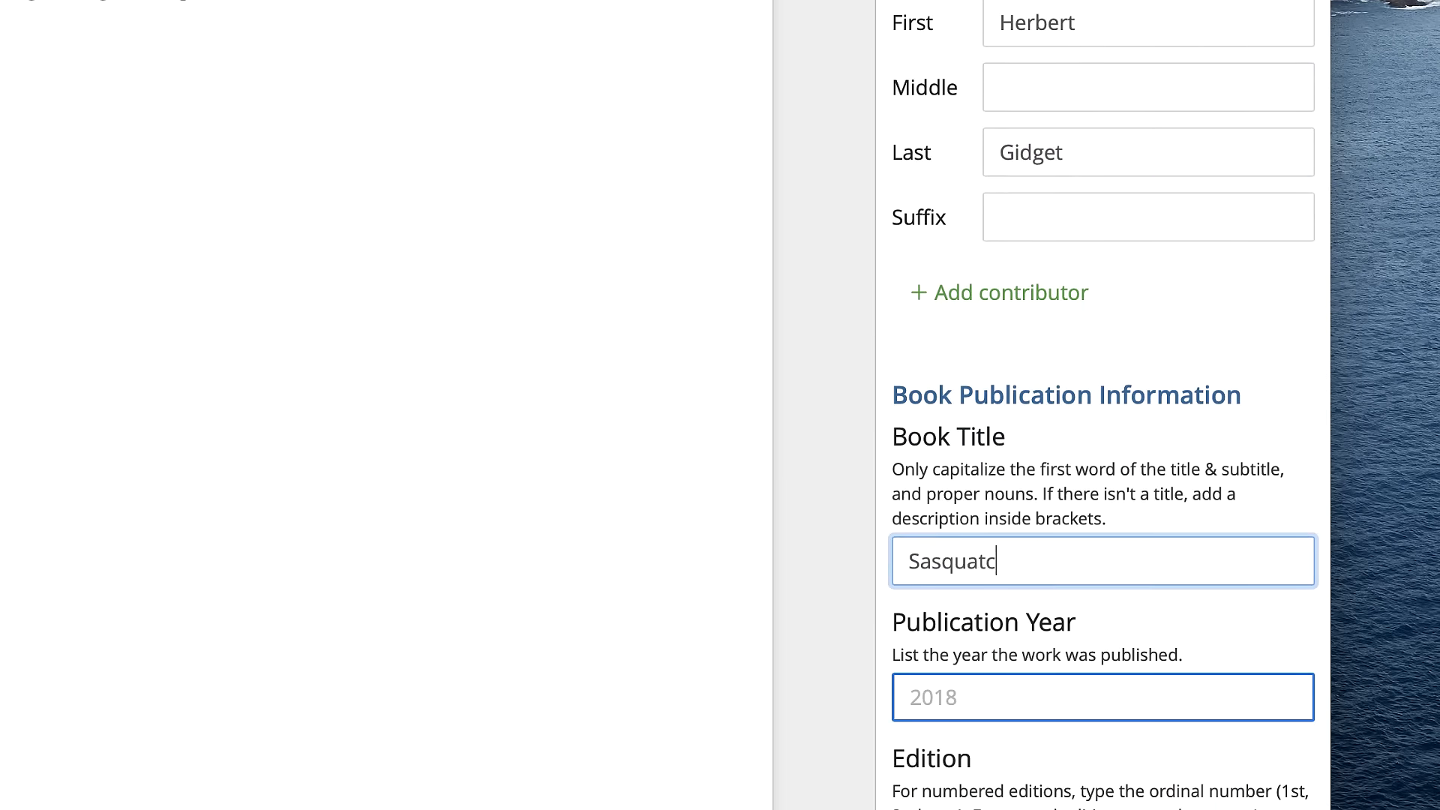
type("h’s Genetic Legacy")
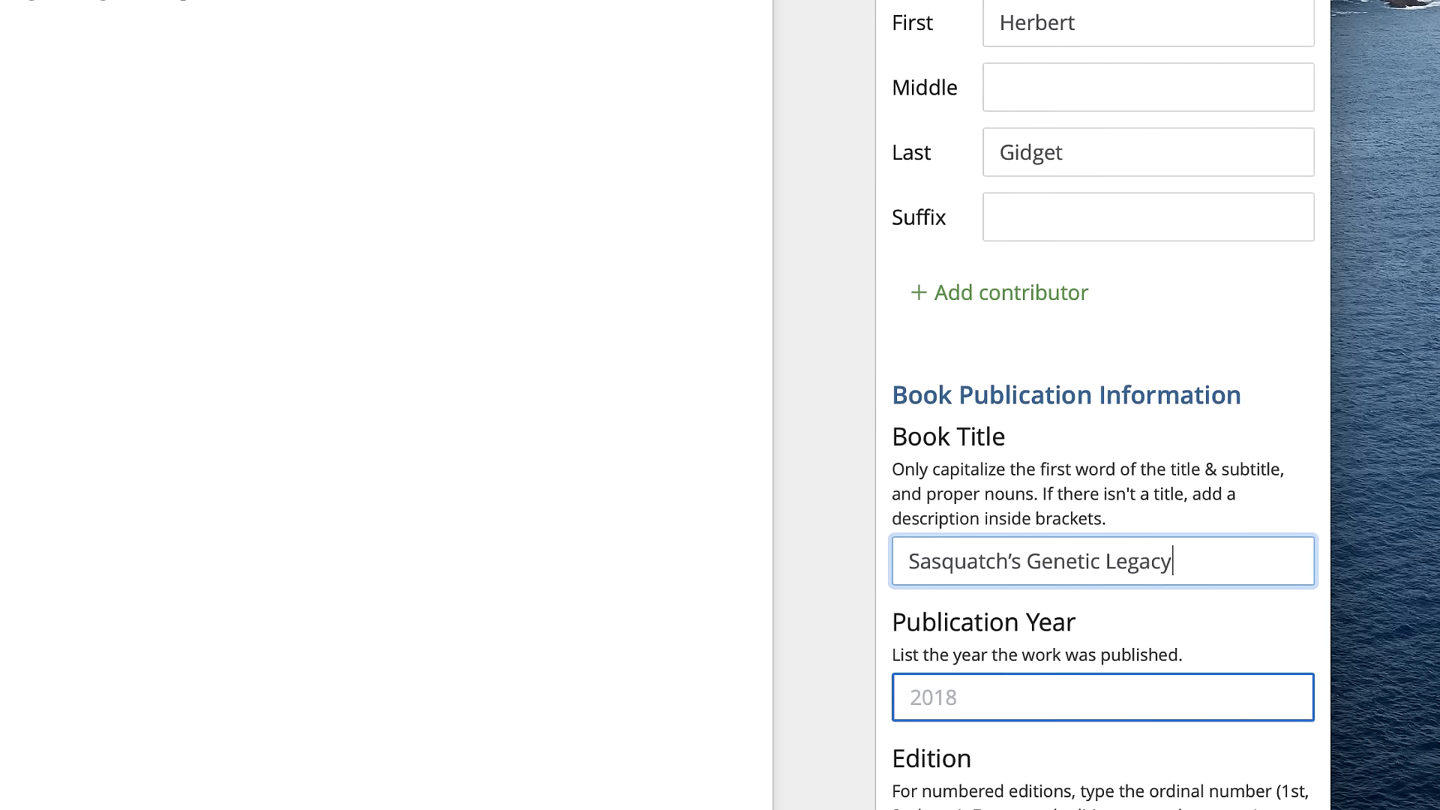
scroll(1102, 405, "down", 5)
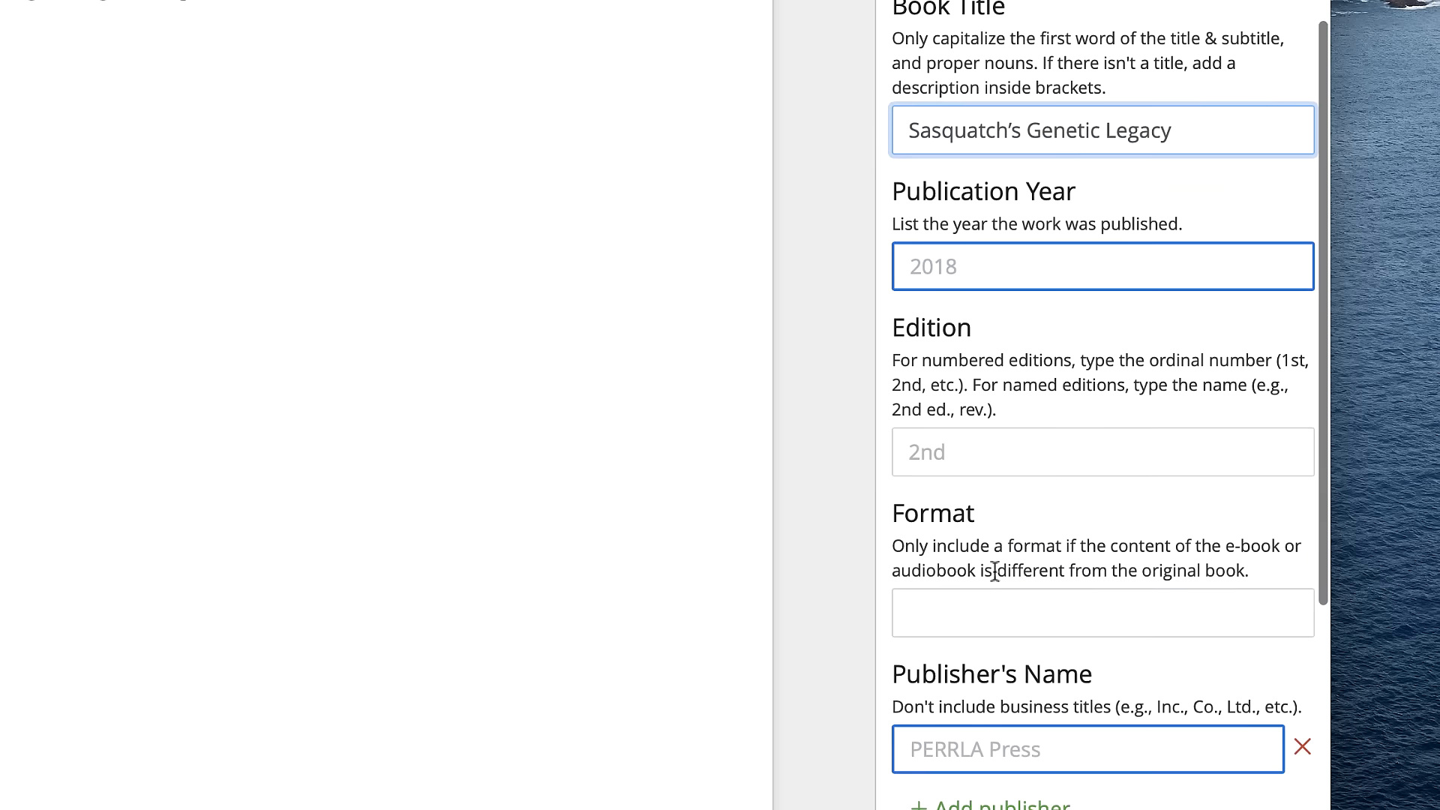
left_click(936, 262)
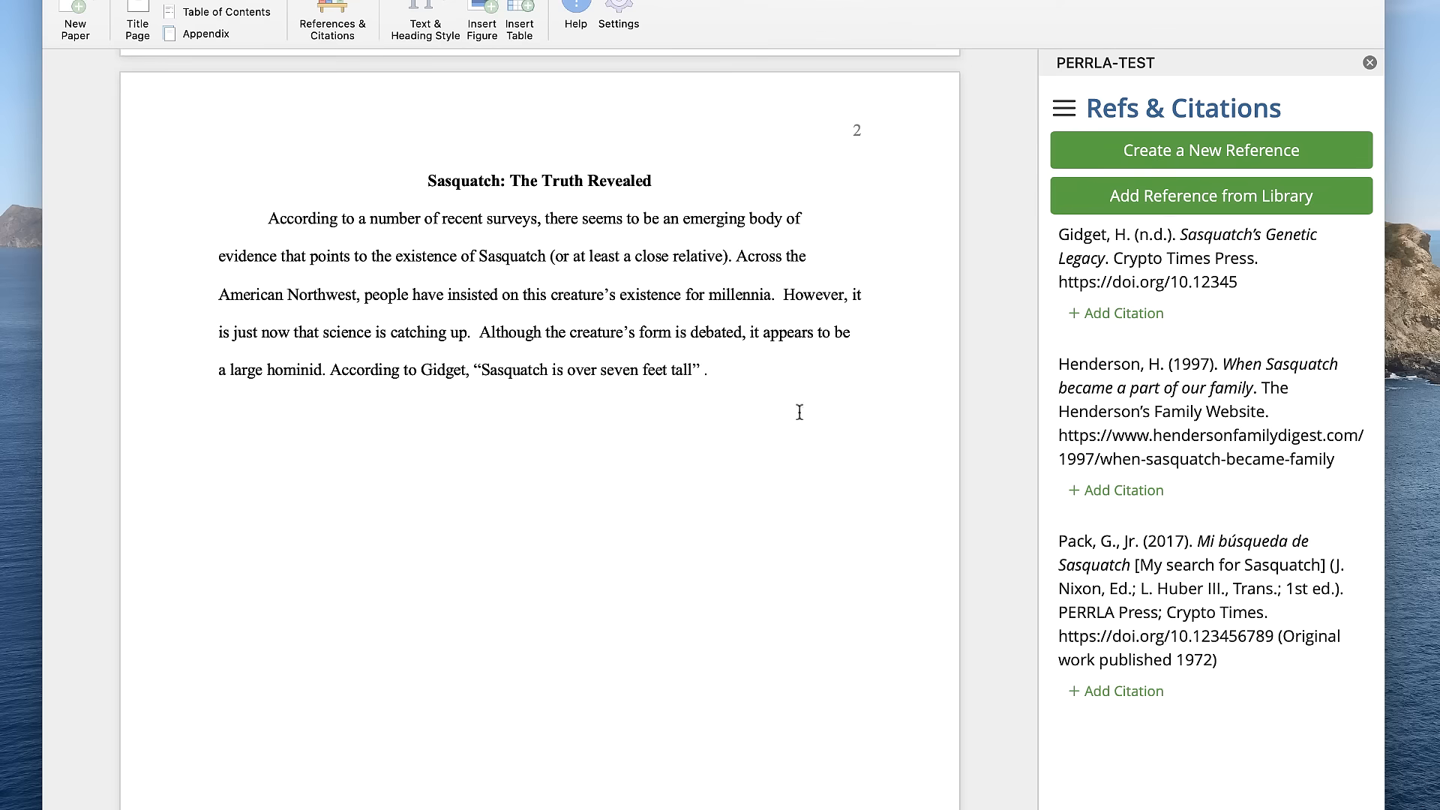
- Start a citation for the "Sasquatch’s Genetic Legacy" reference at the end of the quoted sentence and set its location to page number 47
left_click(1127, 314)
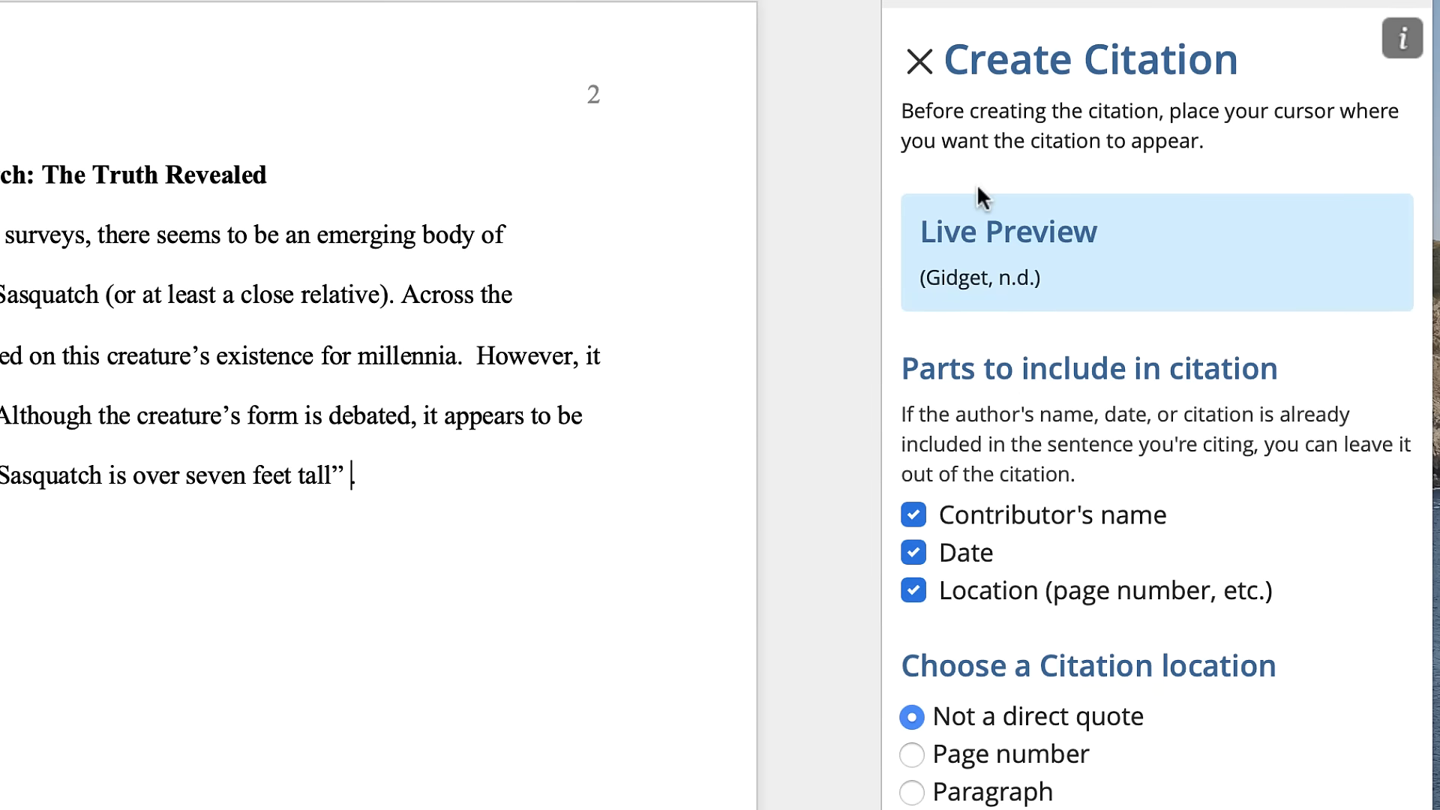
left_click(912, 754)
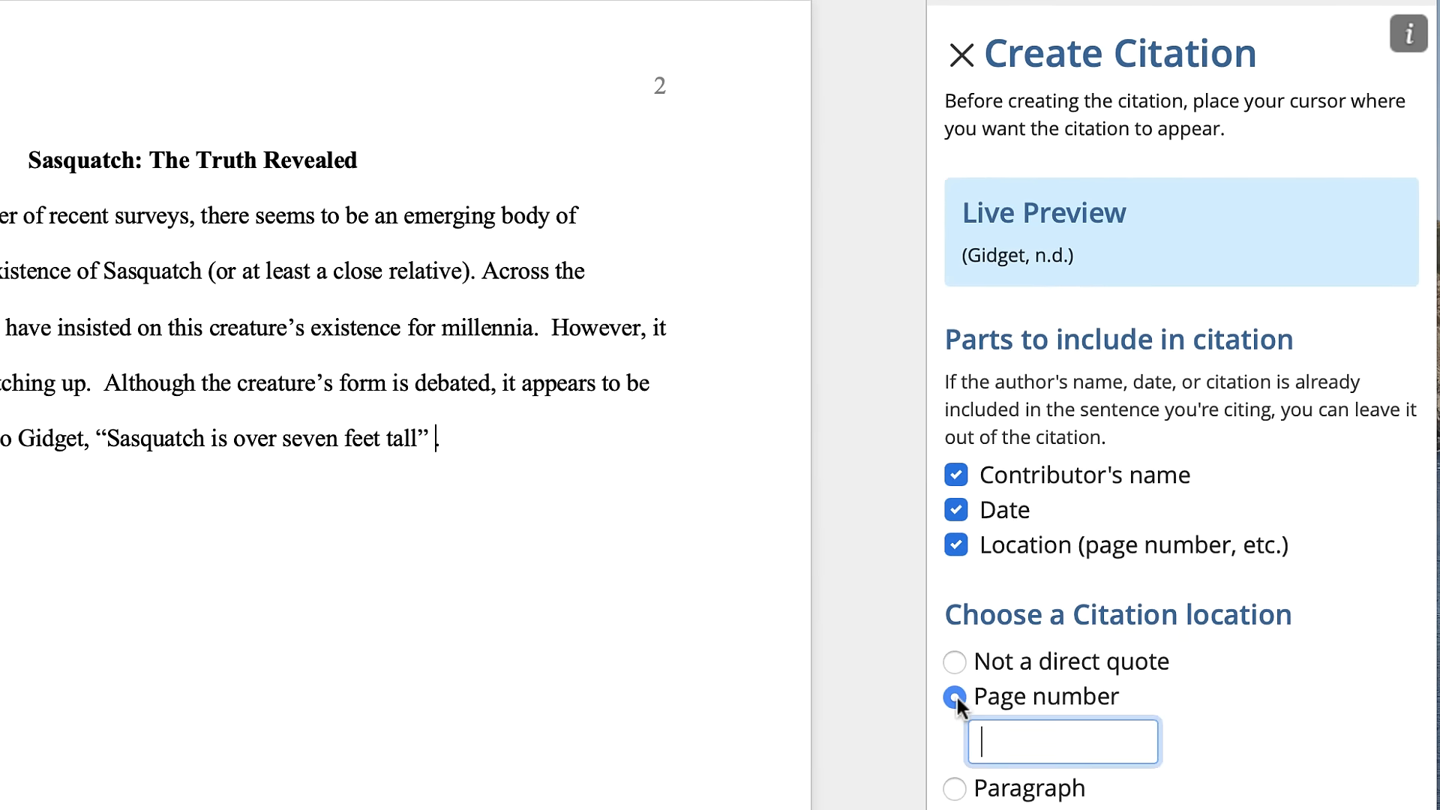
type("47")
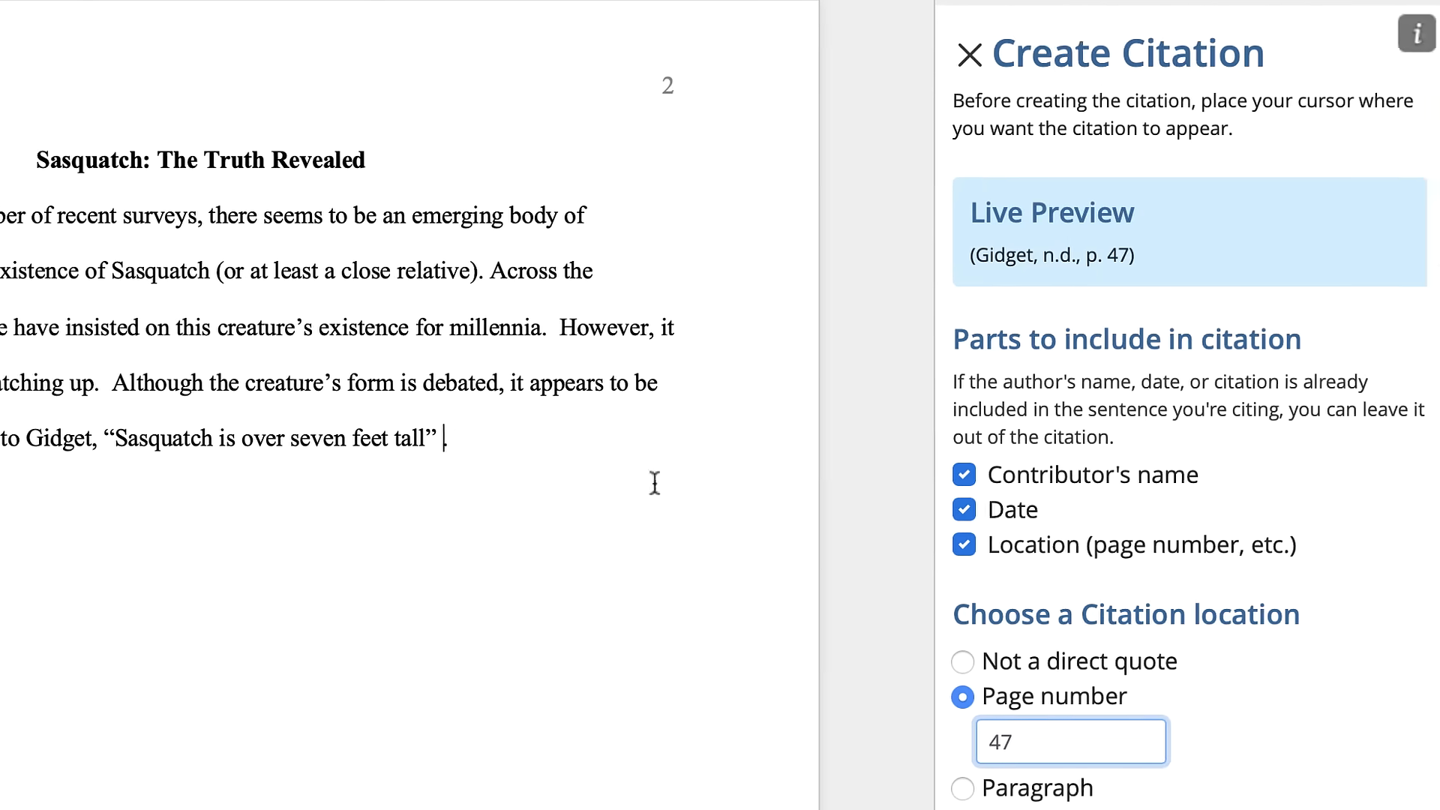
- Try leaving the contributor's name and the date out of the citation, one at a time, restoring each part
left_click(957, 474)
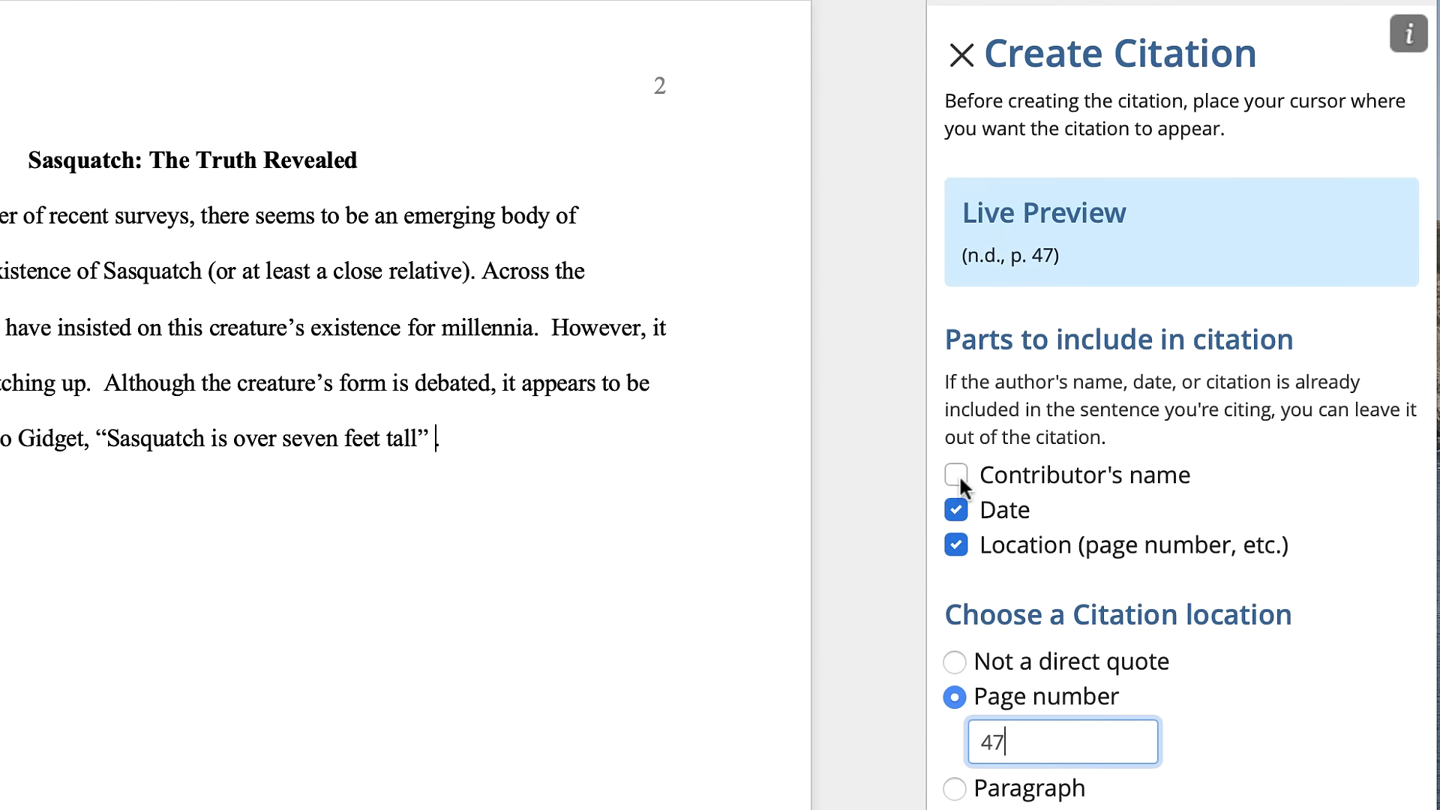
left_click(958, 473)
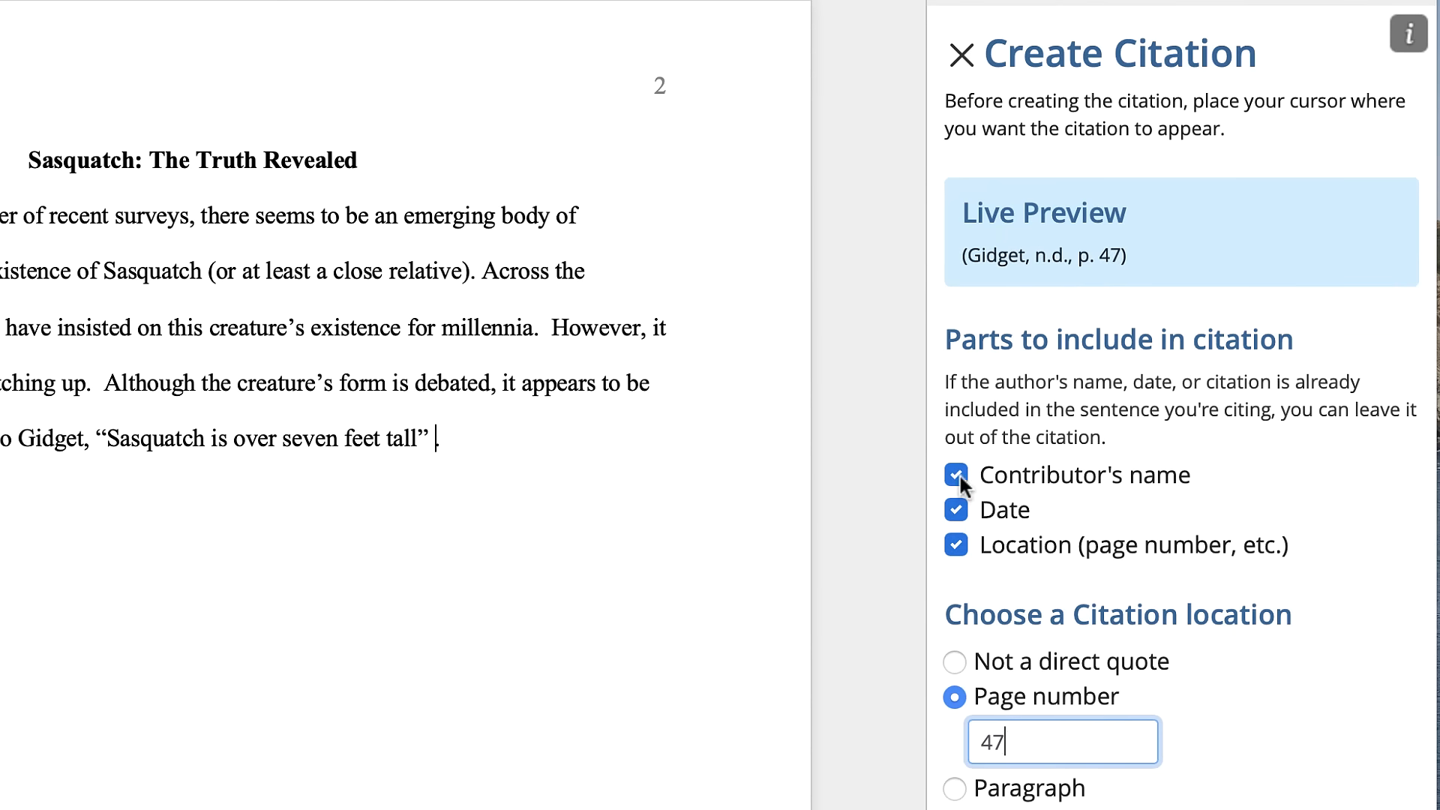
left_click(955, 511)
left_click(953, 515)
- Leave the contributor's name out of the citation and create it in the text
left_click(957, 475)
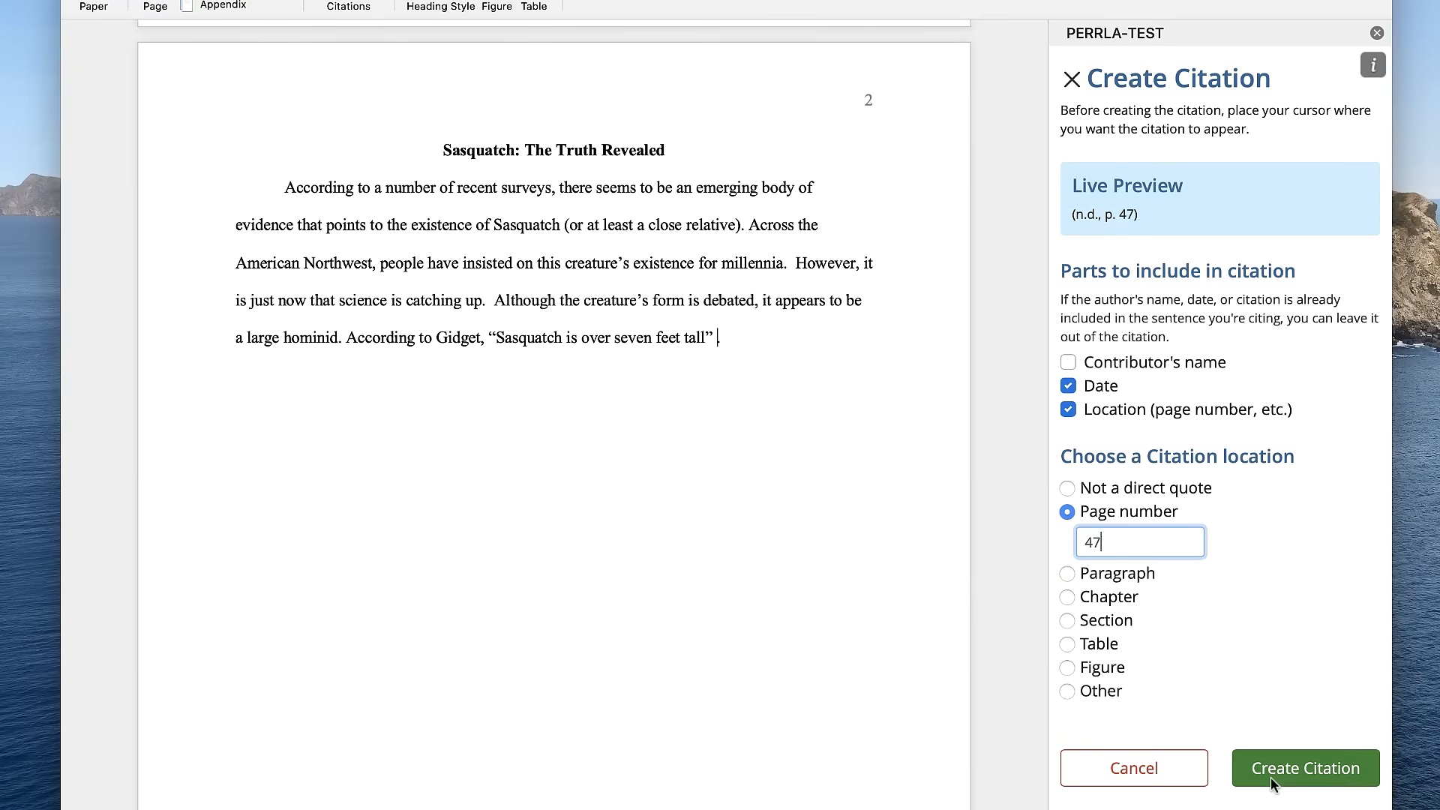
left_click(1271, 777)
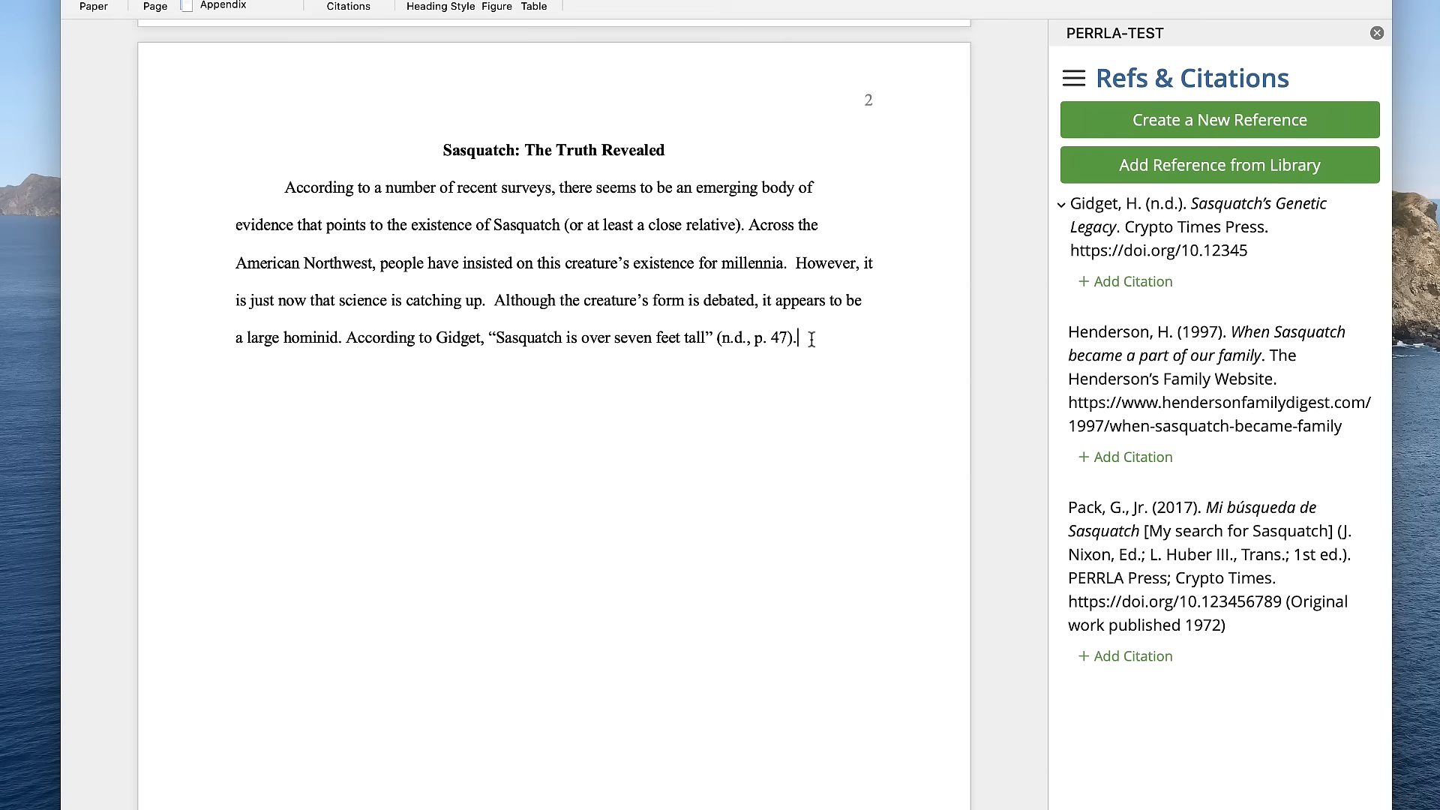
- Continue the paragraph with "However," the 1997 author's surname, and ", in his 1997 work, argues that Sasquatch is only six feet tall"
type("However, ")
type("Henderson")
type(", in hi")
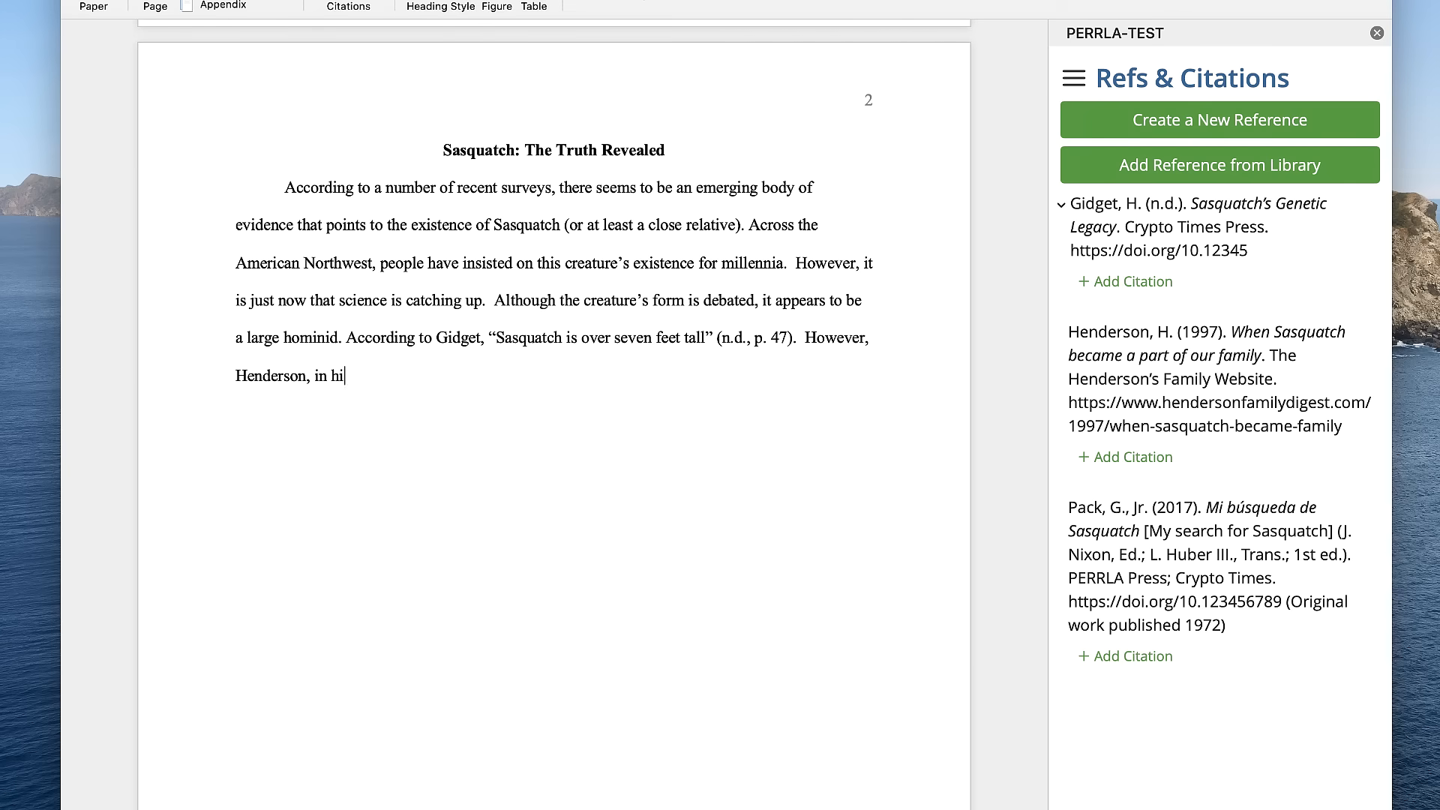
type("s 1997 work, argues t")
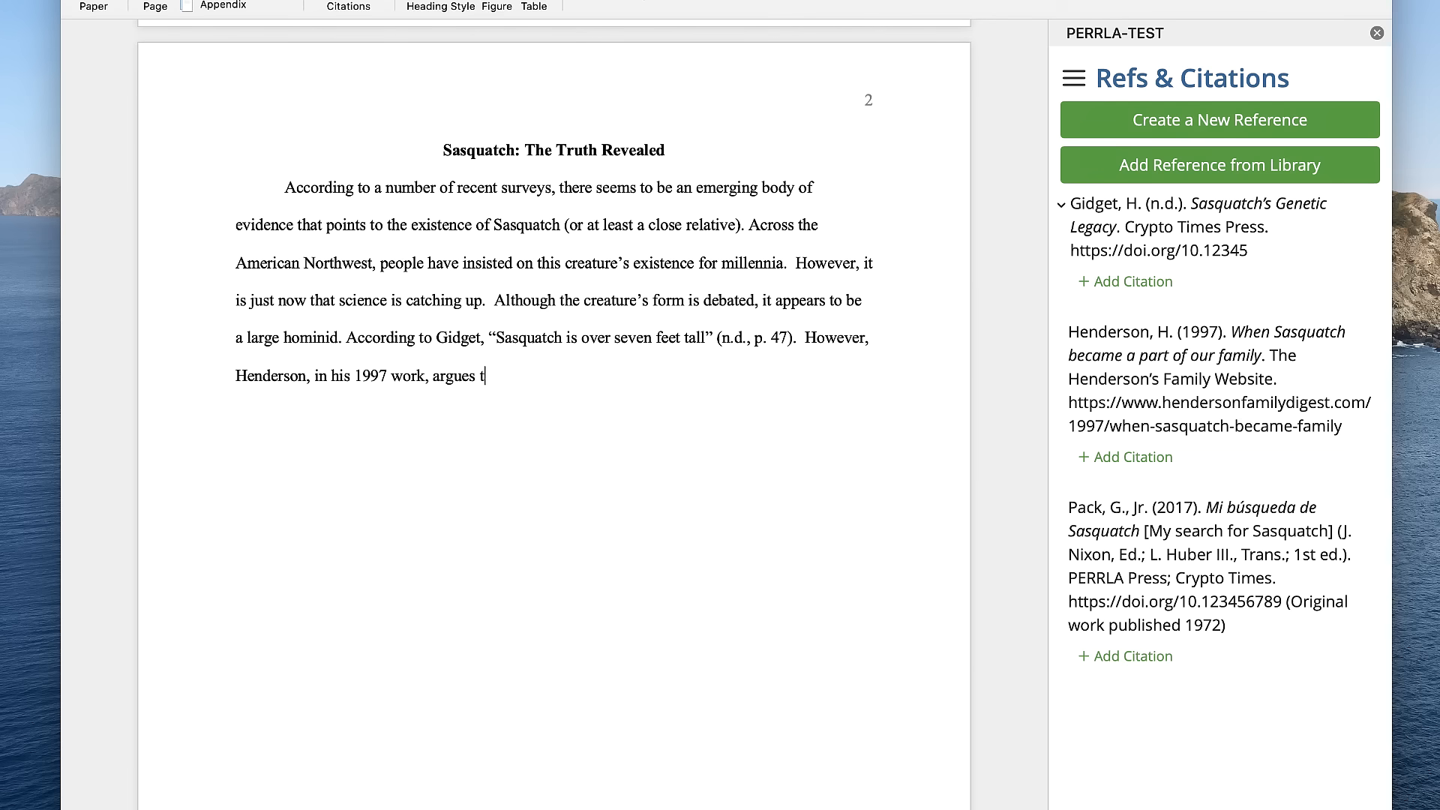
type("hat Sasquatch is only s")
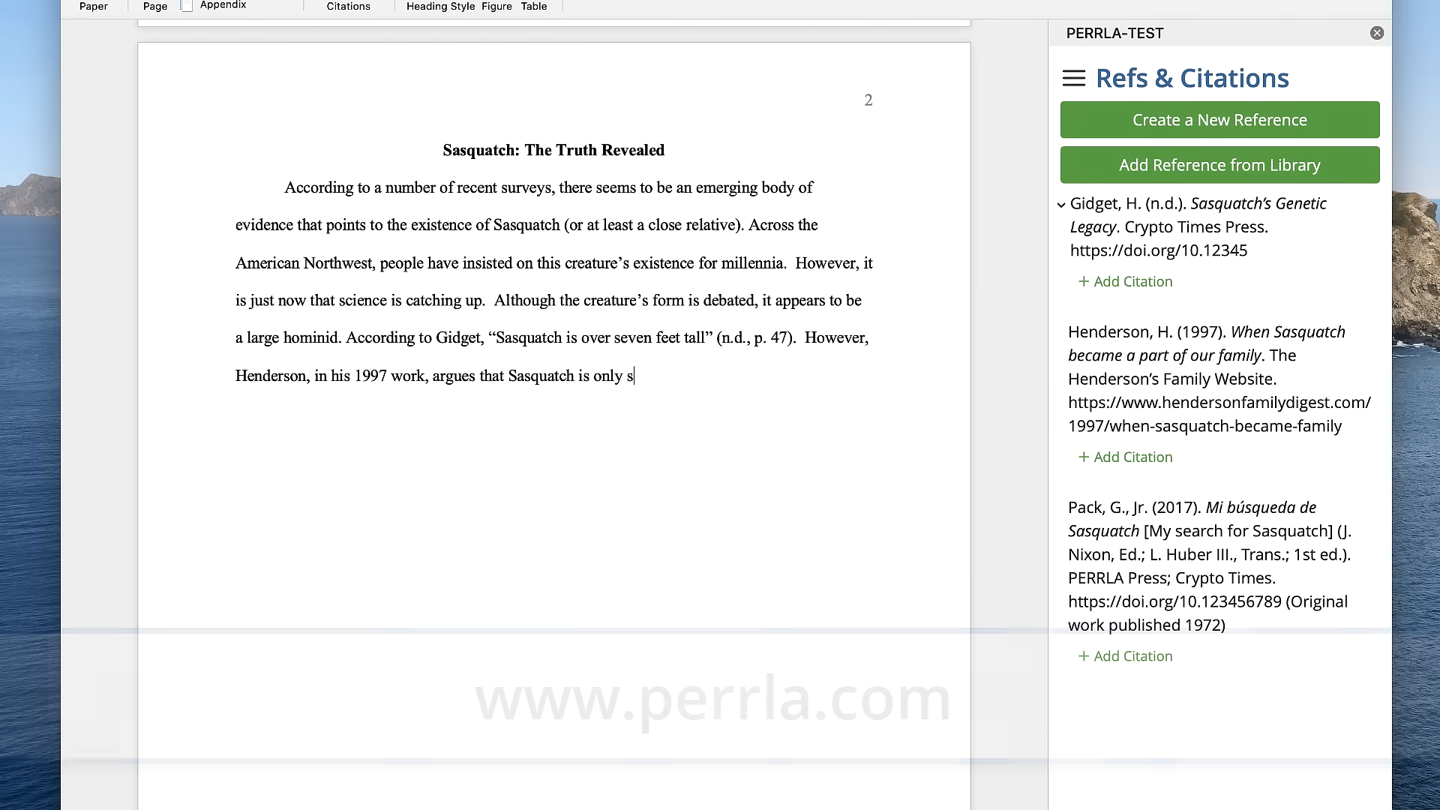
type("ix feet tall")
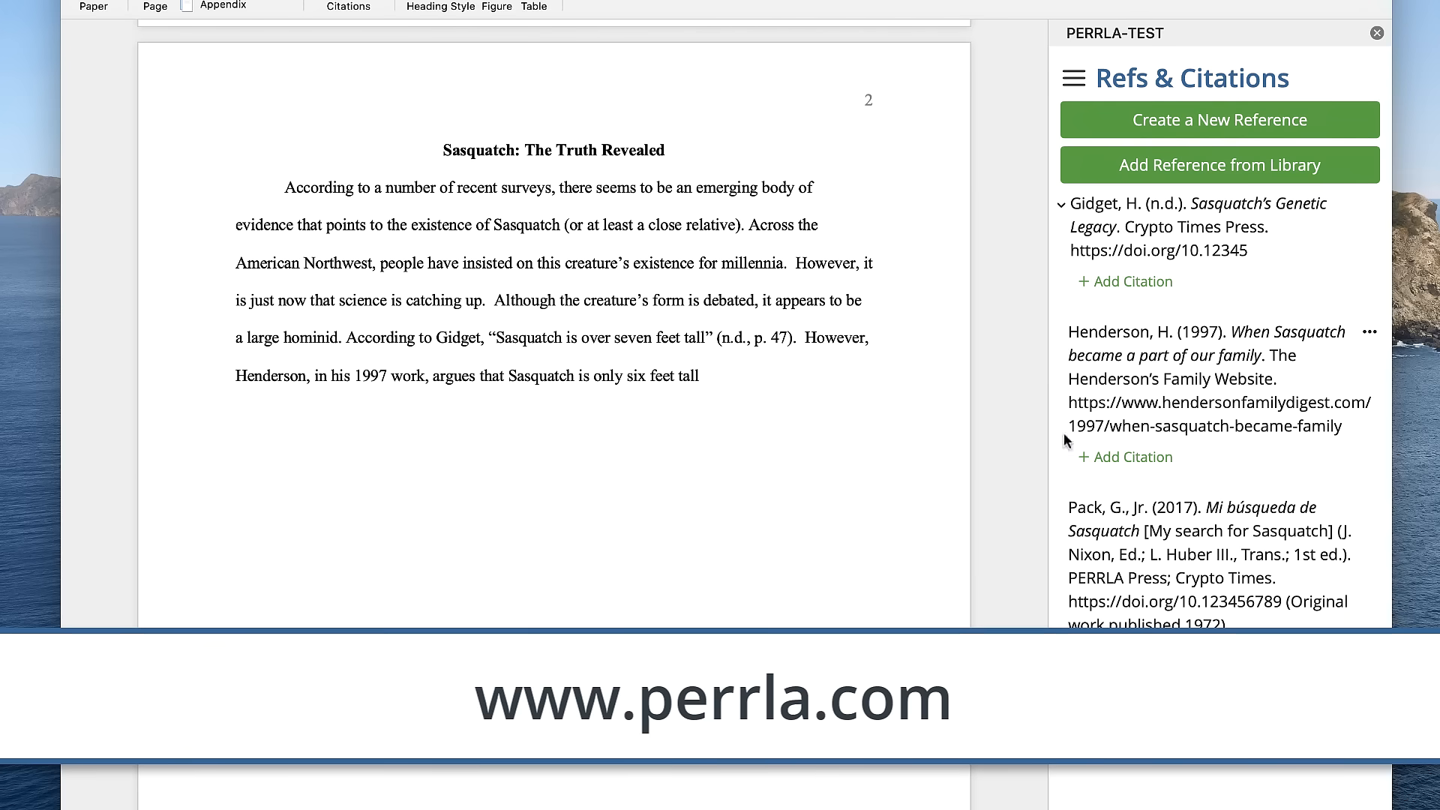
- Start a citation for "When Sasquatch became a part of our family" with page number 85, leaving out the date and contributor's name
left_click(1105, 456)
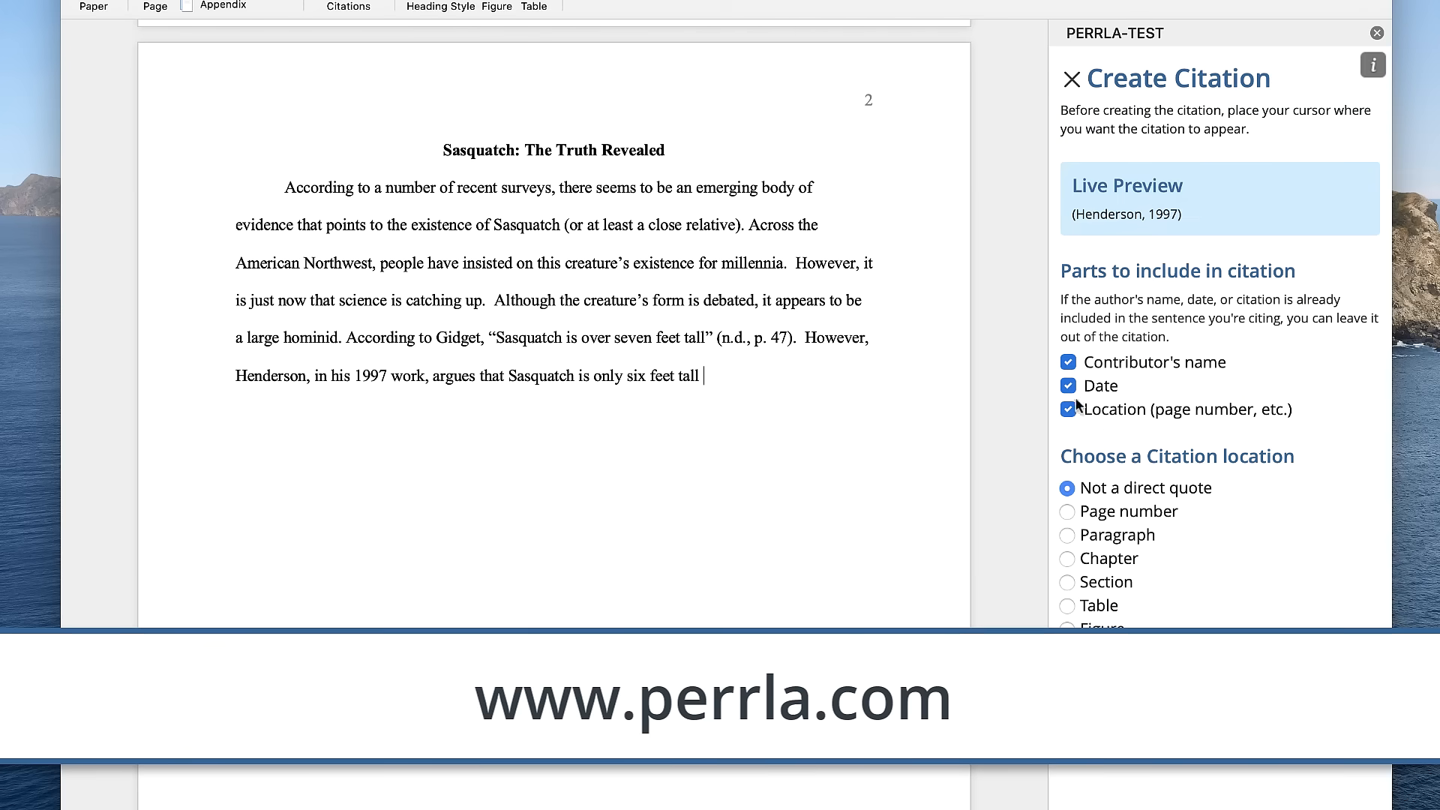
left_click(1067, 513)
type("85")
left_click(1068, 386)
left_click(1067, 364)
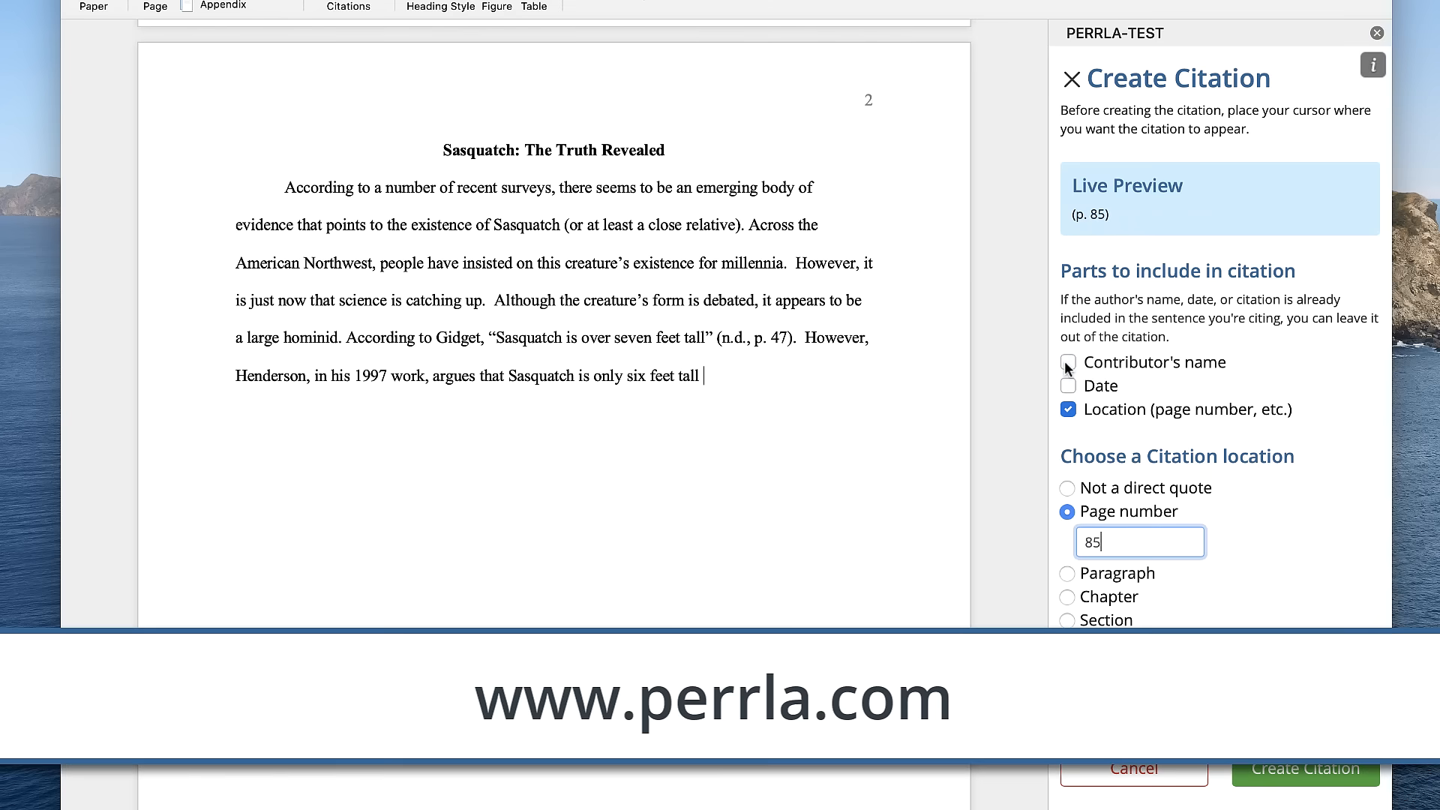